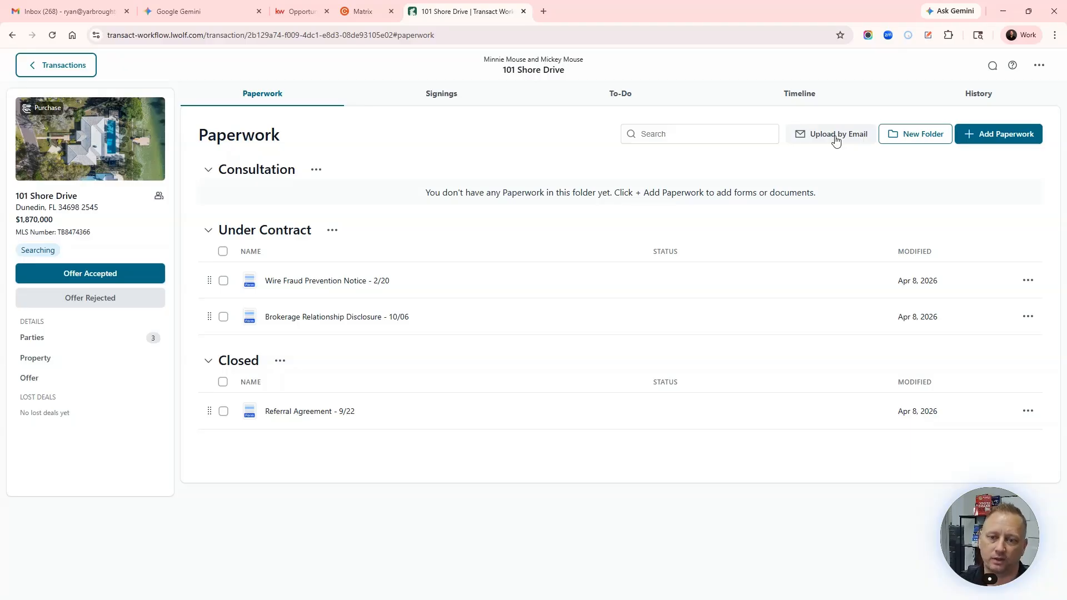
pyautogui.click(835, 135)
pyautogui.click(638, 350)
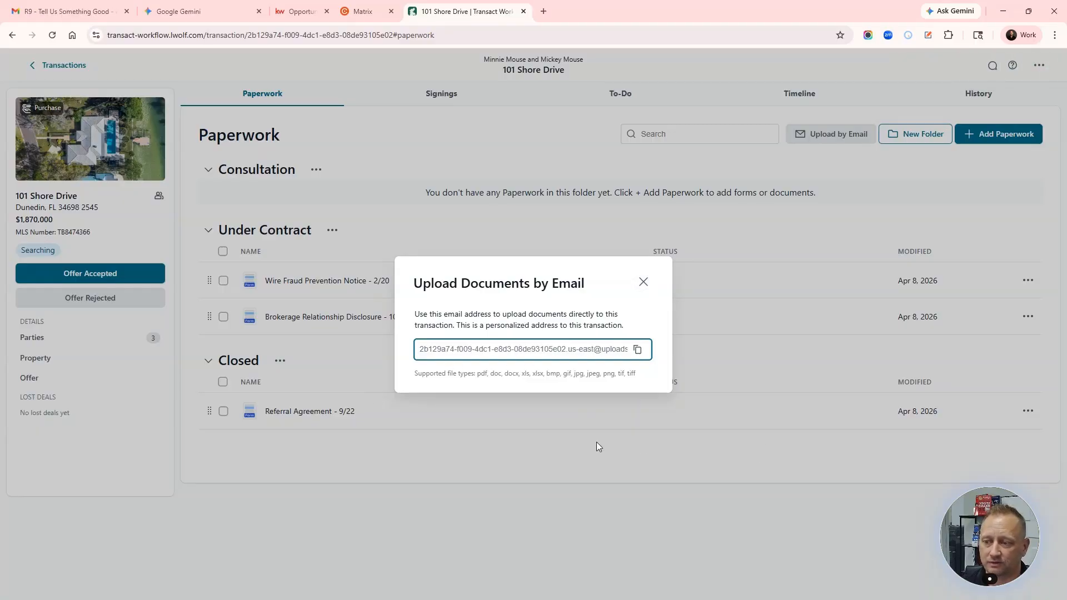
pyautogui.click(645, 283)
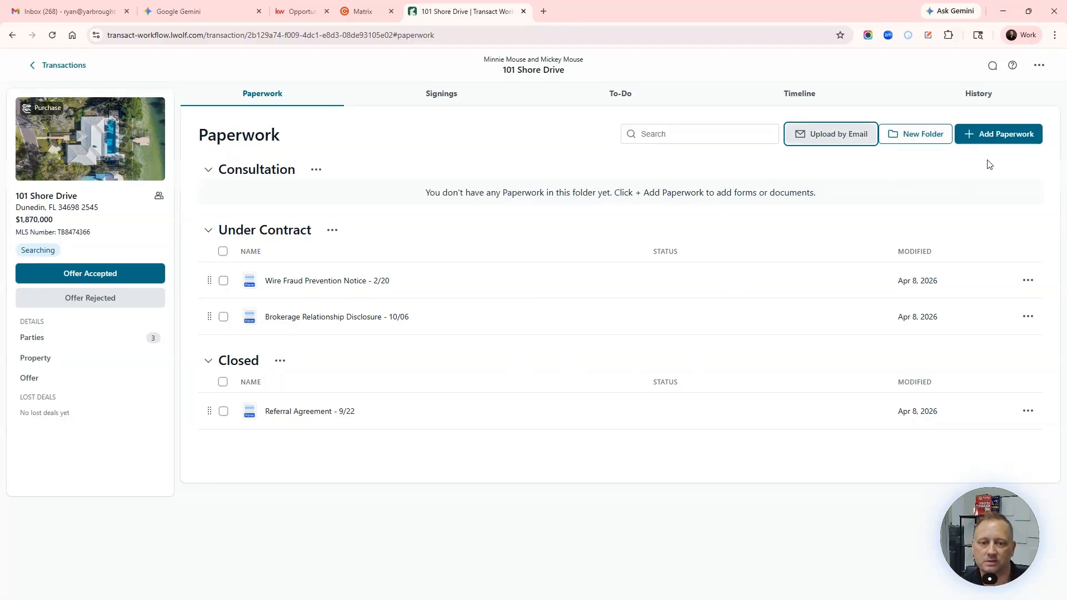
# Step: Create a folder named 'Working Folder' and drag the Brokerage Relationship Disclosure into it
pyautogui.click(921, 140)
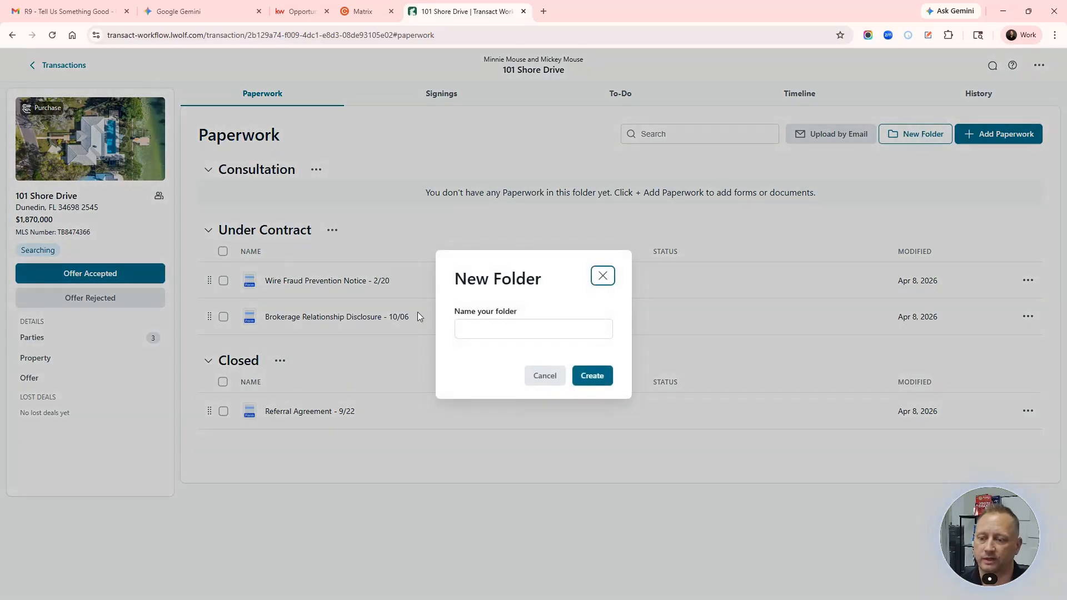
pyautogui.click(508, 331)
pyautogui.write('Wo')
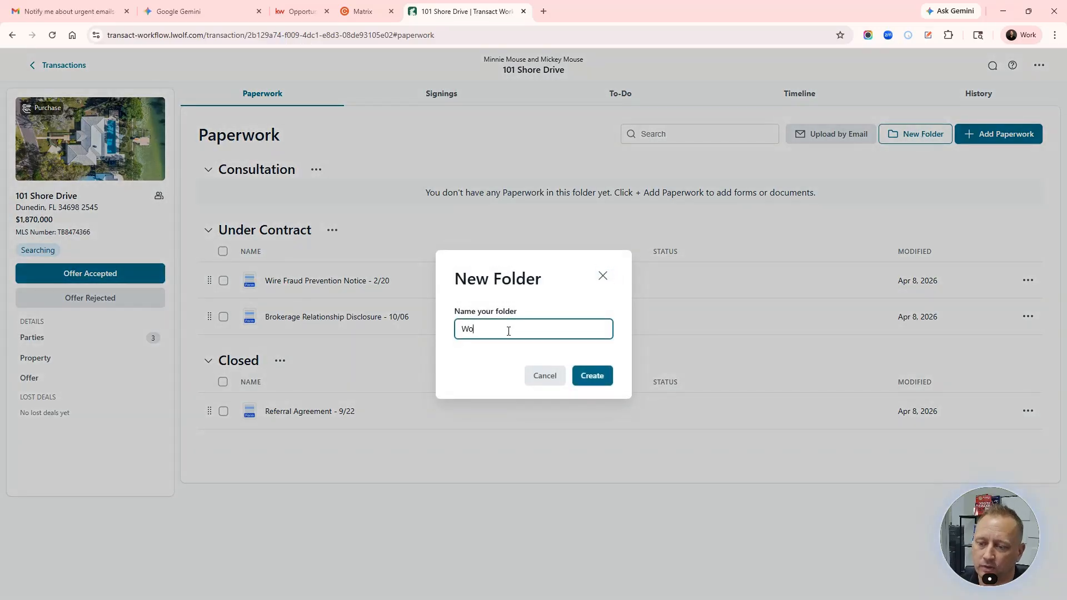
pyautogui.write('rking ')
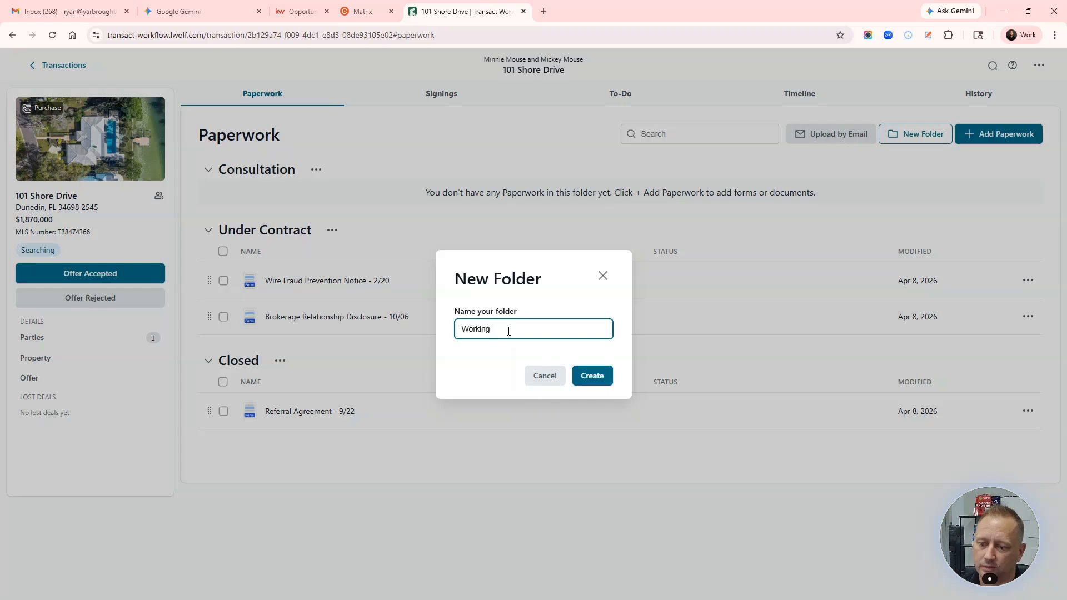
pyautogui.write('Folder')
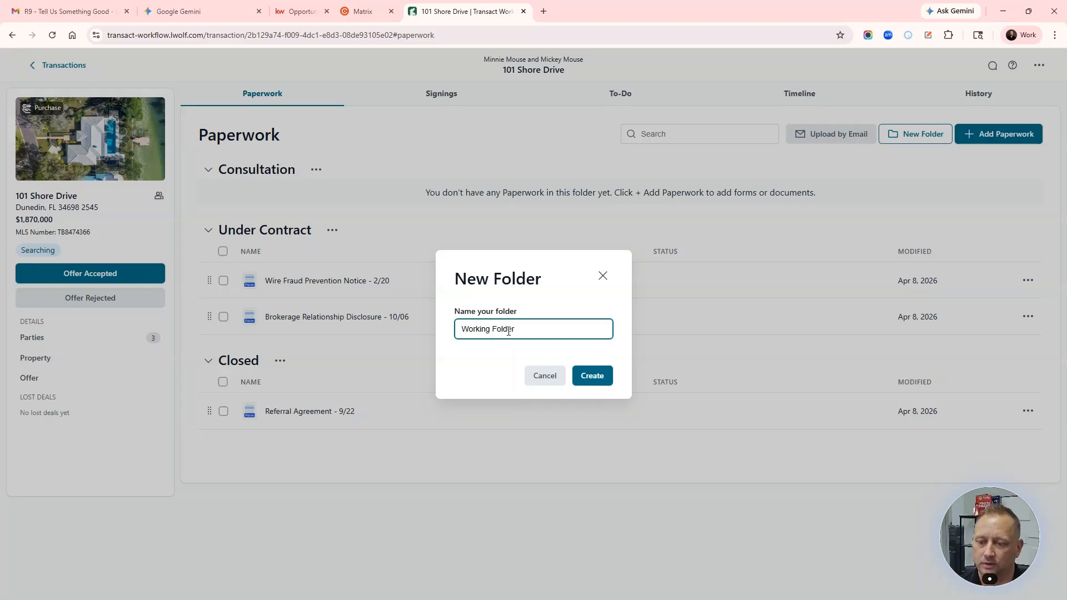
pyautogui.click(591, 381)
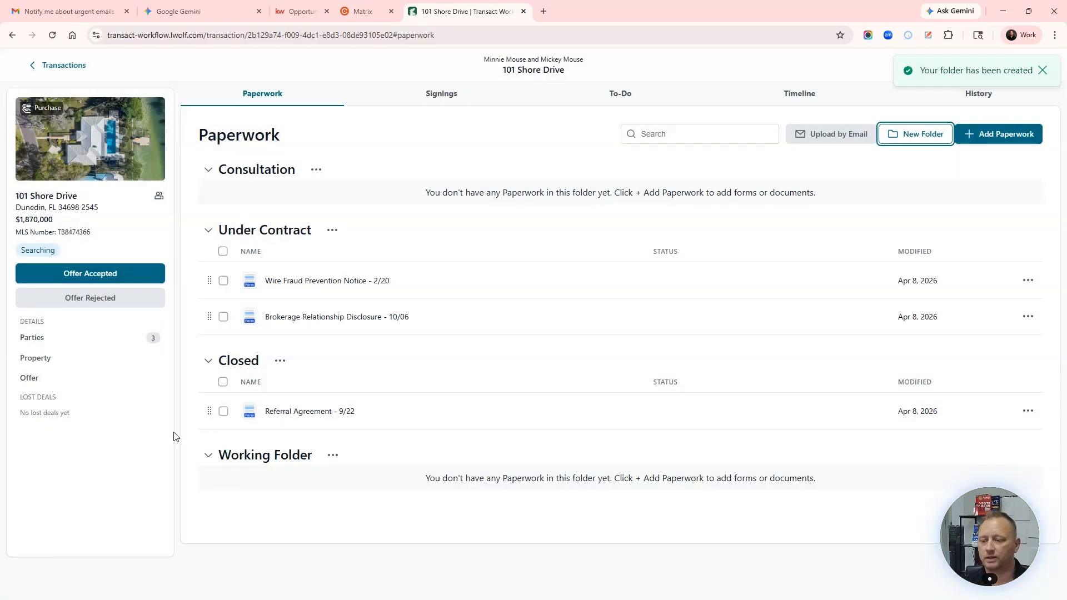
pyautogui.moveTo(209, 316); pyautogui.dragTo(226, 488)
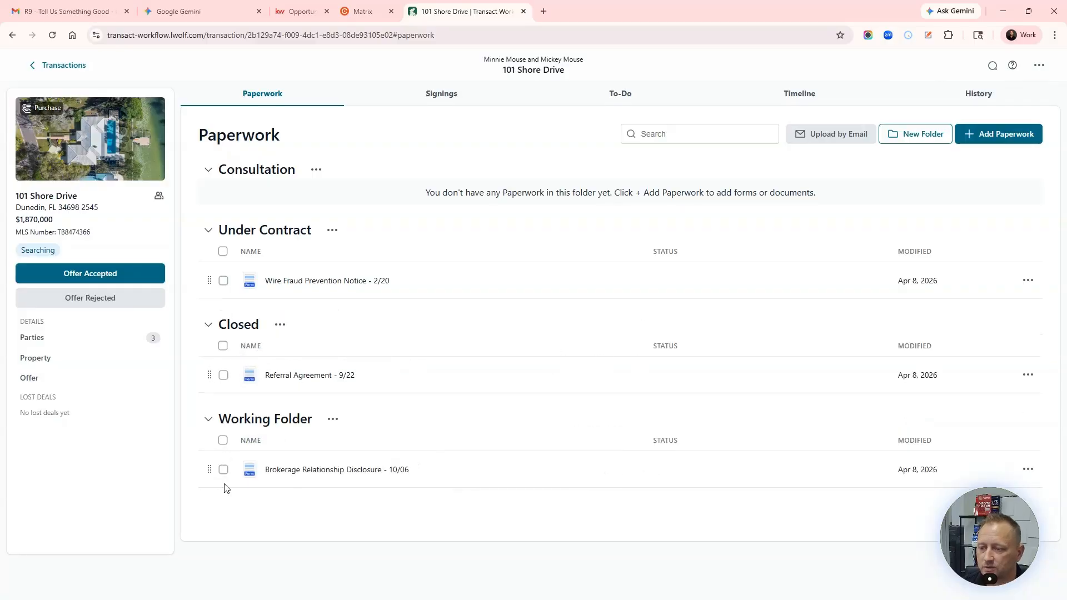
# Step: Check forms for the bulk action bar, drag the disclosure back to Under Contract, then clear the selection
pyautogui.click(223, 280)
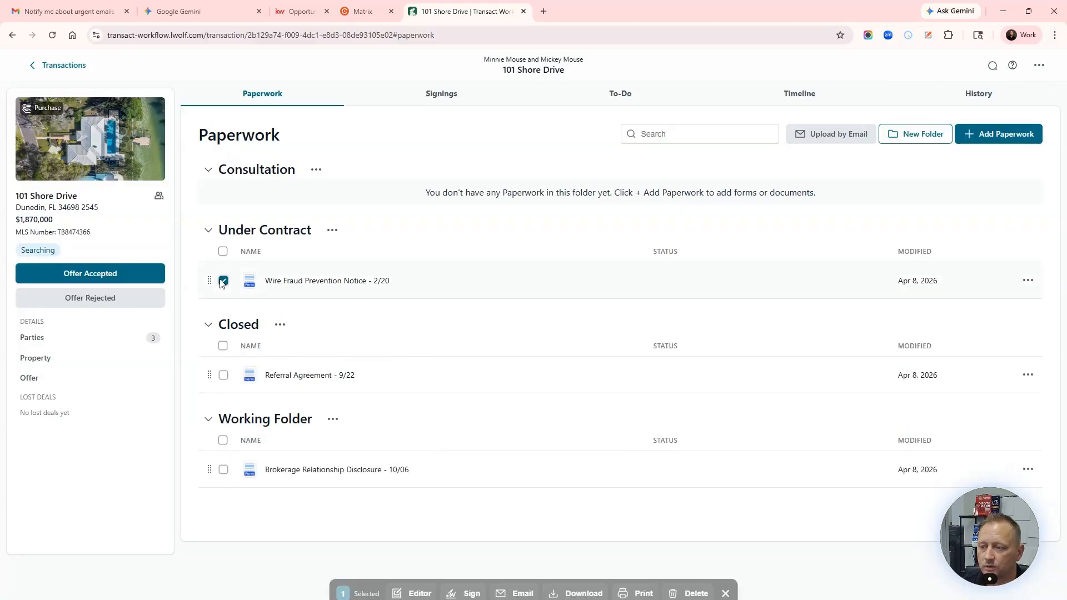
pyautogui.click(223, 375)
pyautogui.moveTo(212, 375); pyautogui.dragTo(215, 303)
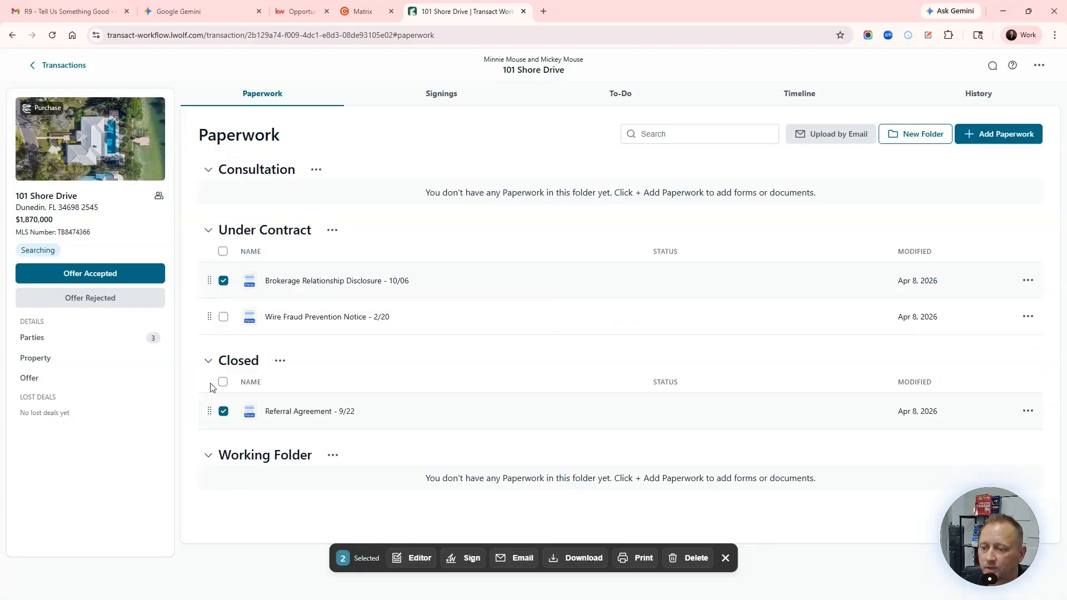
pyautogui.moveTo(212, 410)
pyautogui.mouseDown()
pyautogui.moveTo(219, 454)
pyautogui.moveTo(215, 400)
pyautogui.mouseUp()
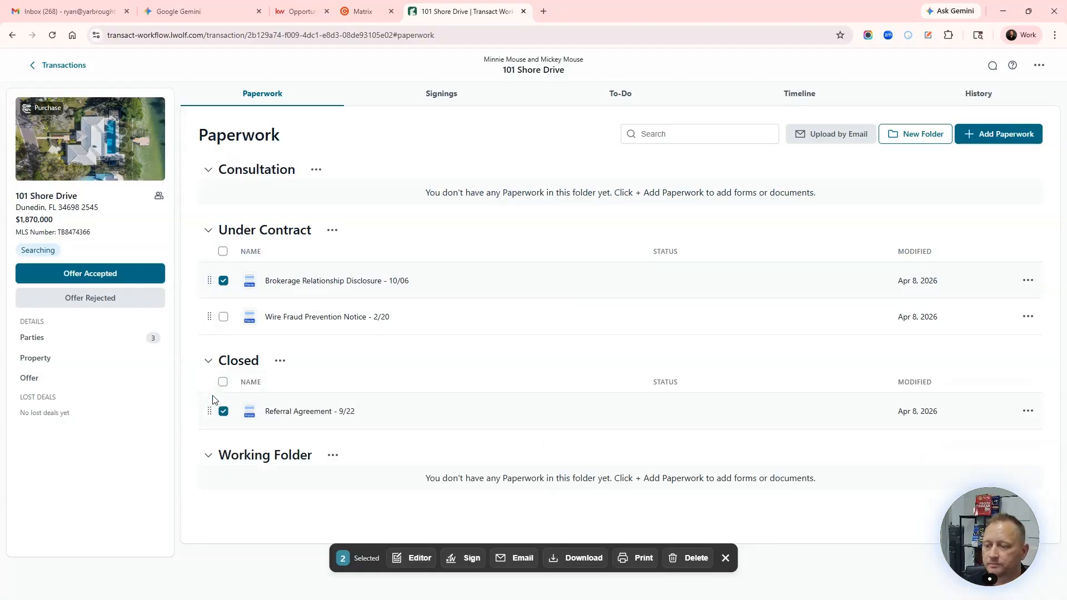
pyautogui.click(223, 280)
pyautogui.click(224, 282)
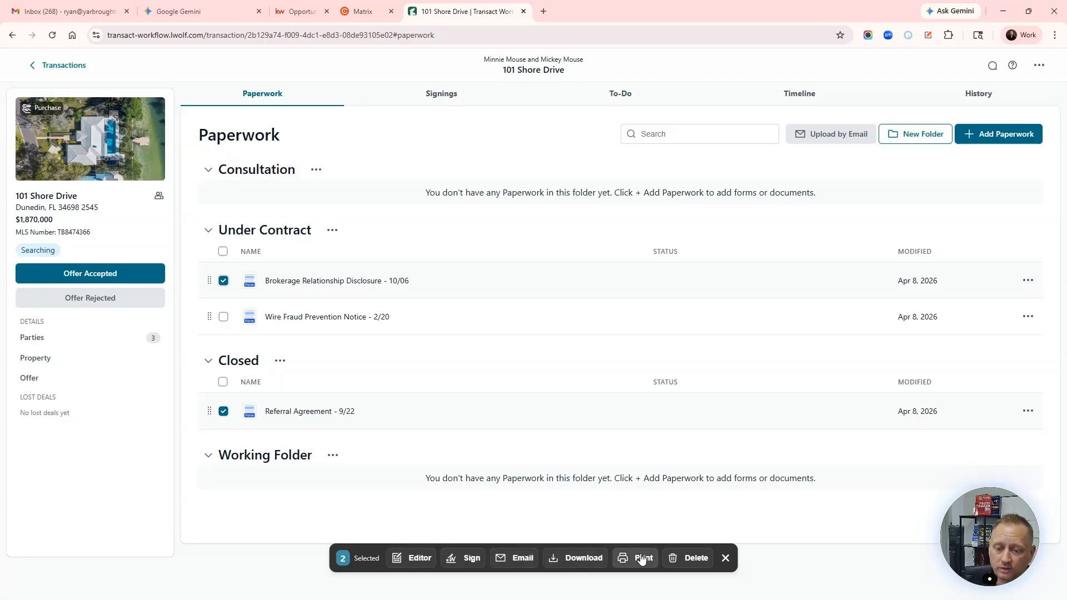
pyautogui.click(725, 557)
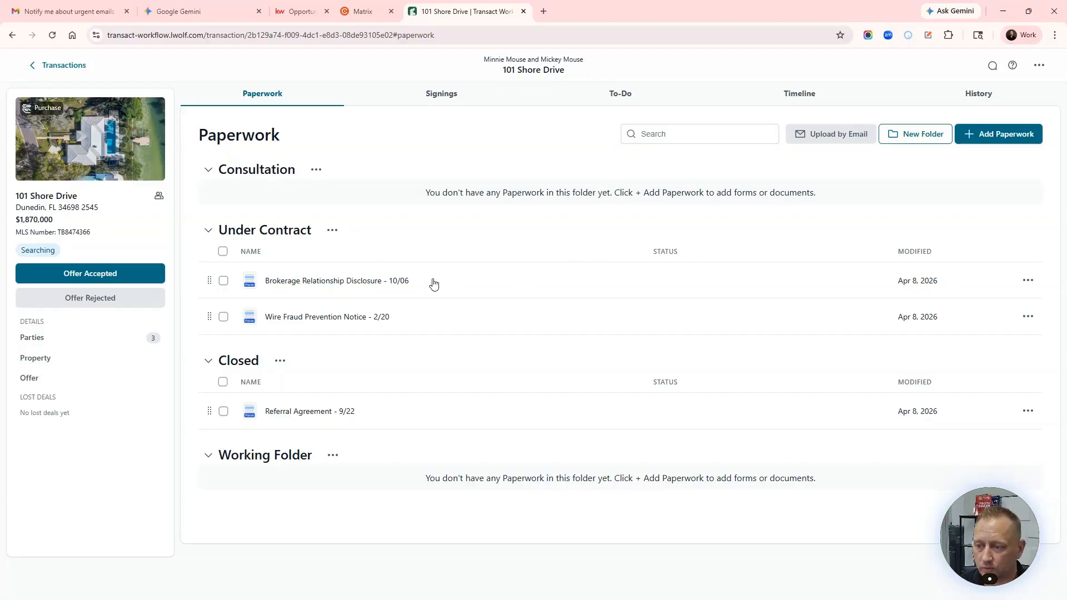
# Step: Review the disclosure's Download/Print/Delete menu, then open the Brokerage Relationship Disclosure for editing
pyautogui.click(1028, 280)
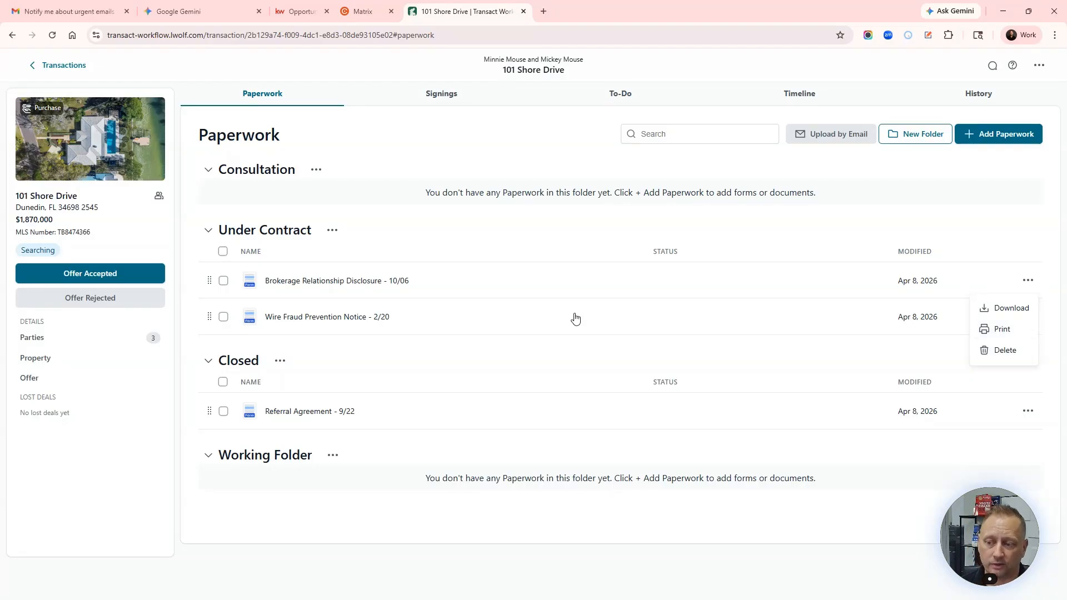
pyautogui.click(351, 283)
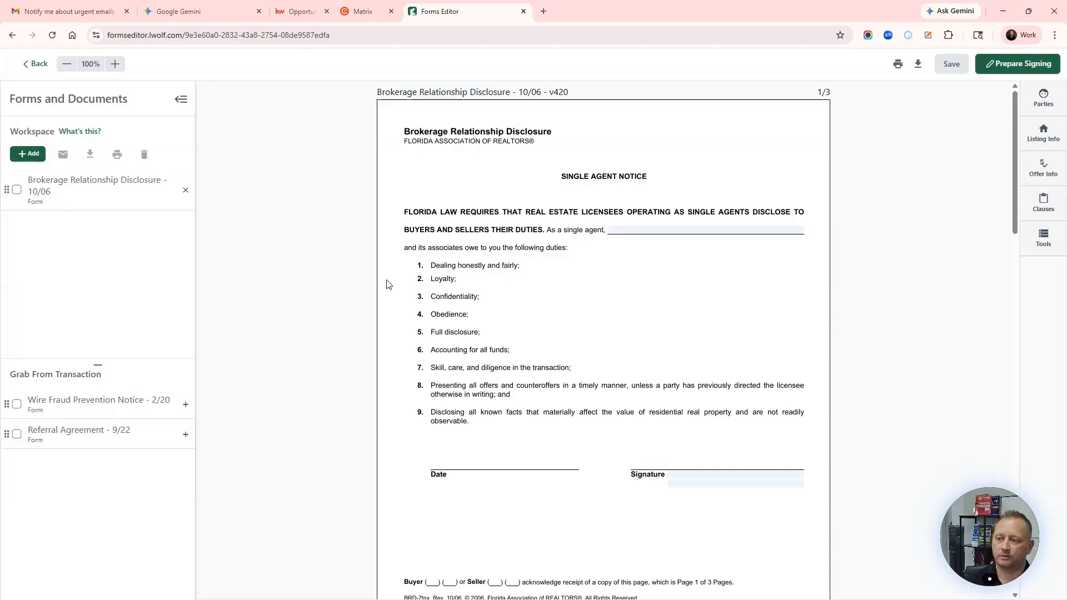
# Step: With Parties shown, fill the single agent and transaction broker names with Keller Williams Realty
pyautogui.click(1044, 103)
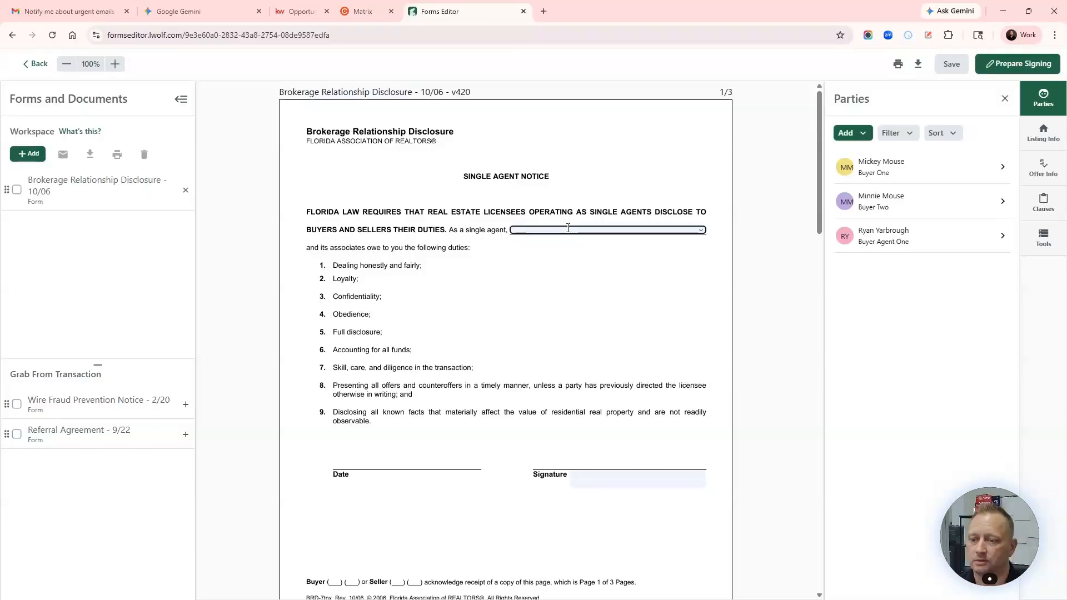
pyautogui.click(568, 228)
pyautogui.write('Keller ')
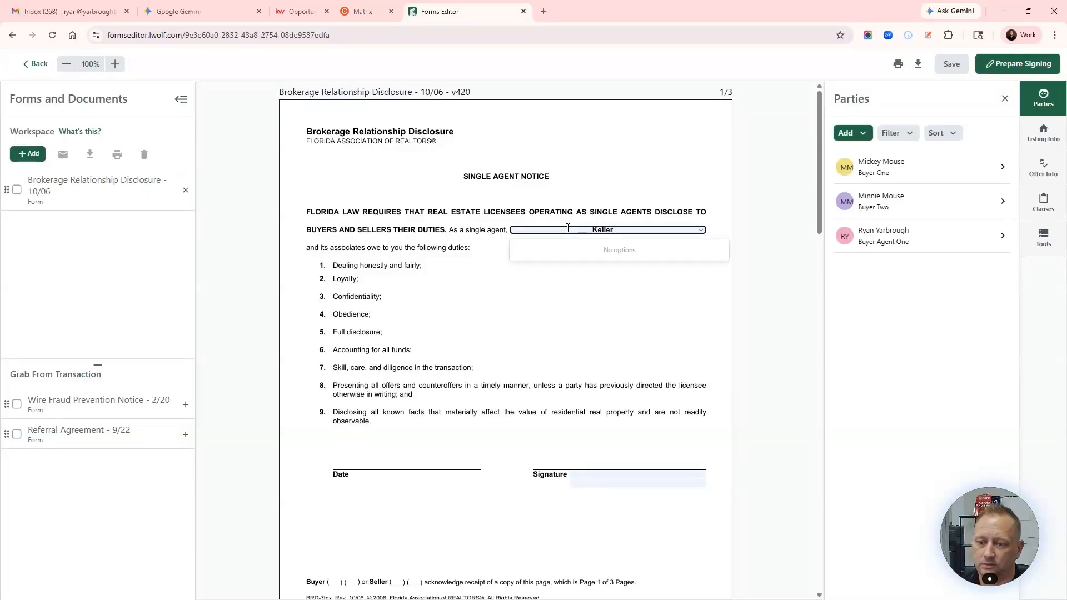
pyautogui.write('Williams ')
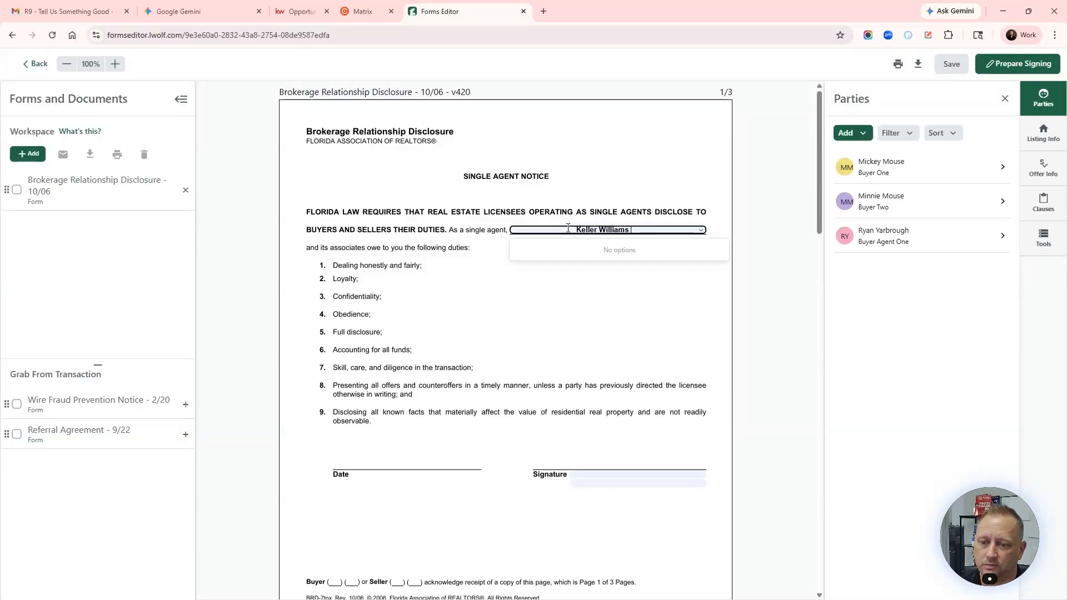
pyautogui.write('Realty')
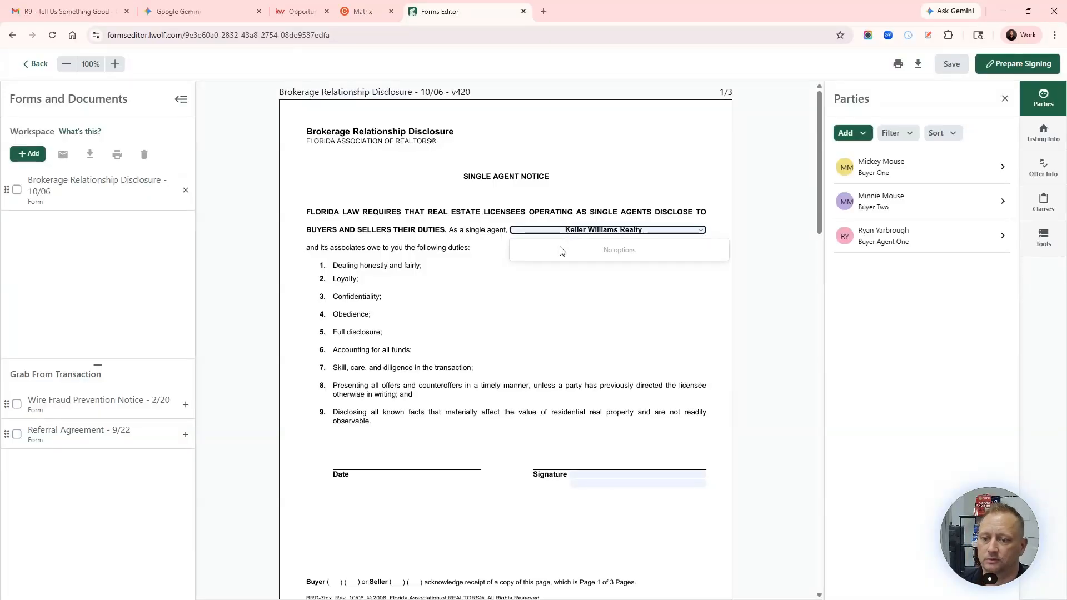
pyautogui.click(537, 328)
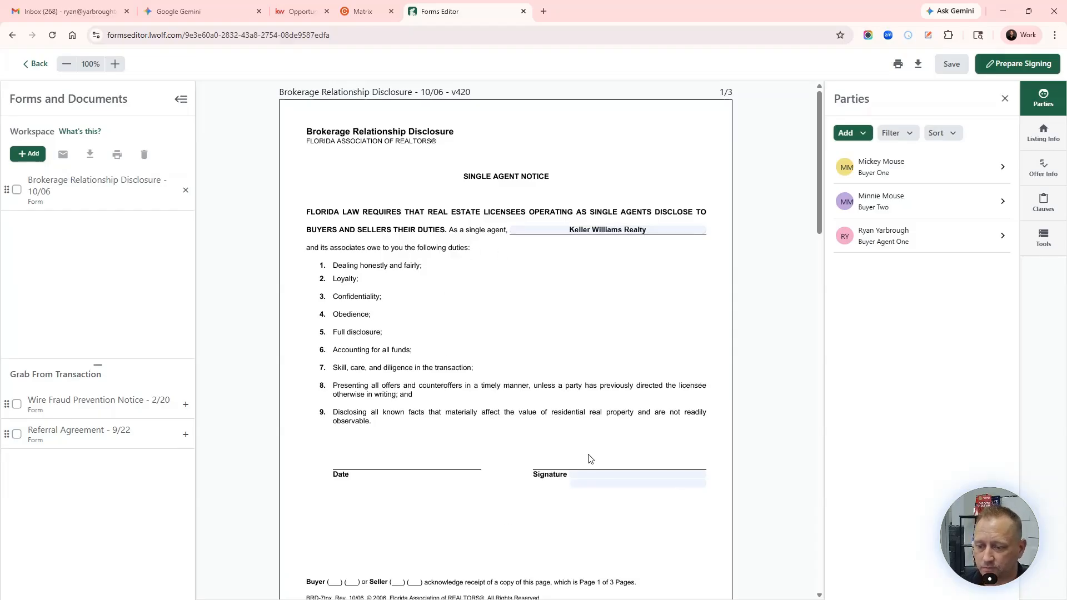
pyautogui.scroll(-7, 590, 458)
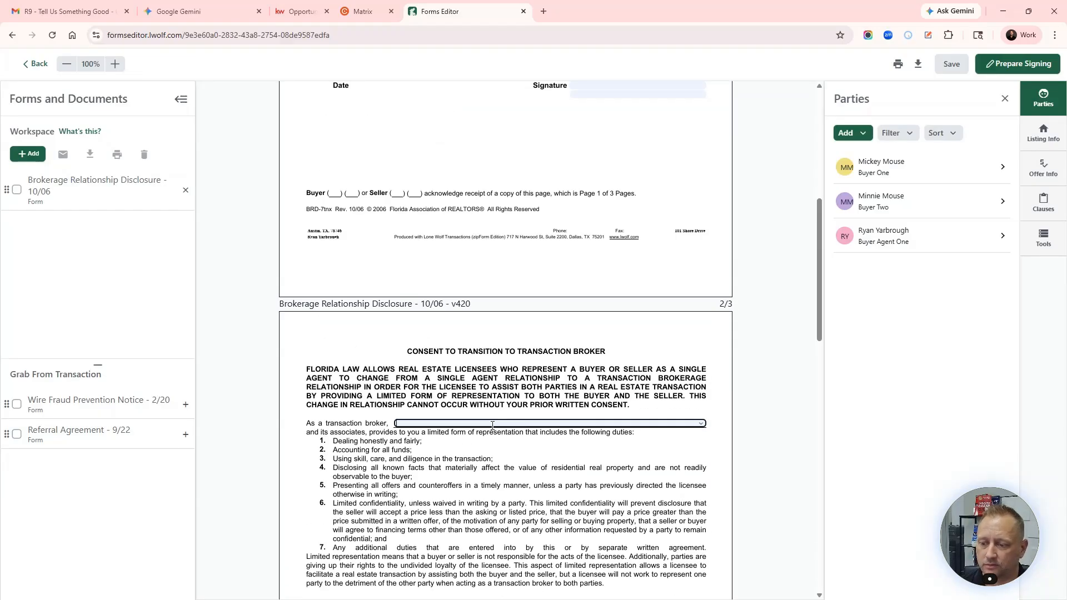
pyautogui.write('Ke')
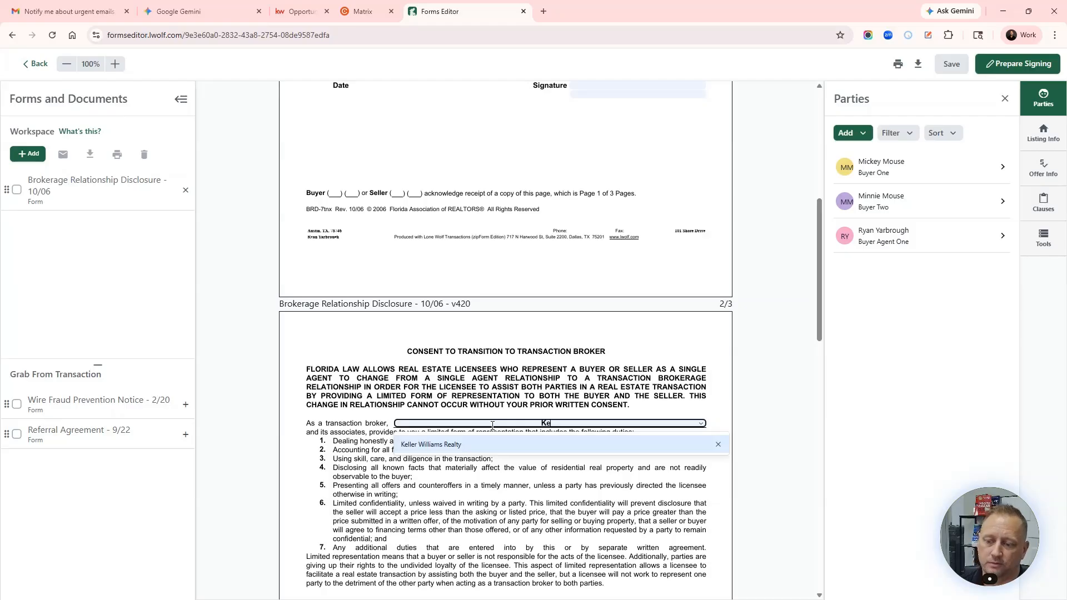
pyautogui.click(421, 445)
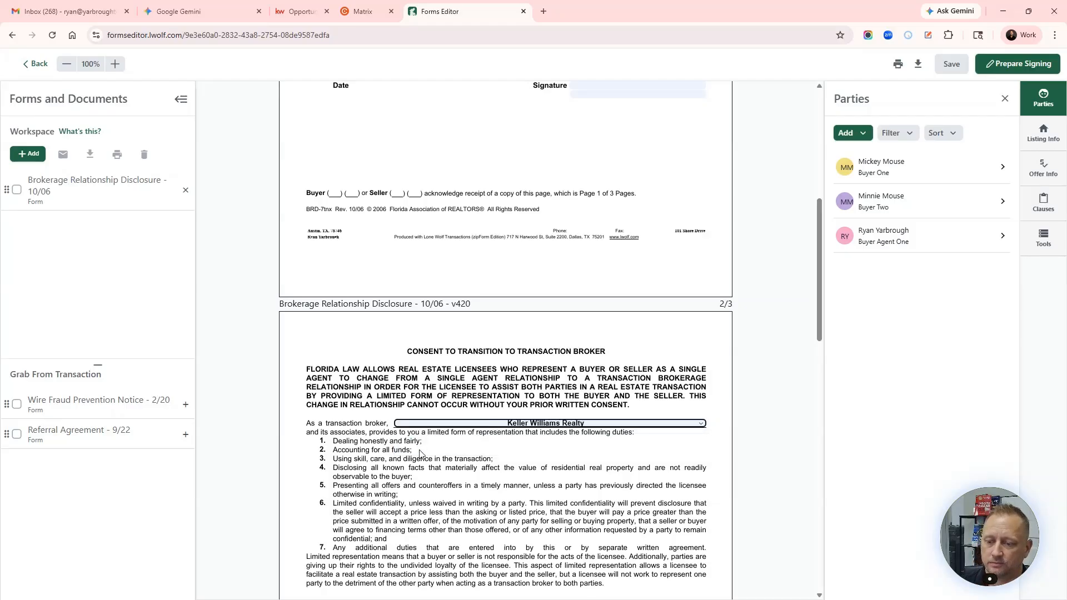
# Step: Set page 3's Transaction Broker Notice broker field to Keller Williams Realty, then scroll back up
pyautogui.scroll(-5, 421, 454)
pyautogui.scroll(-6, 461, 300)
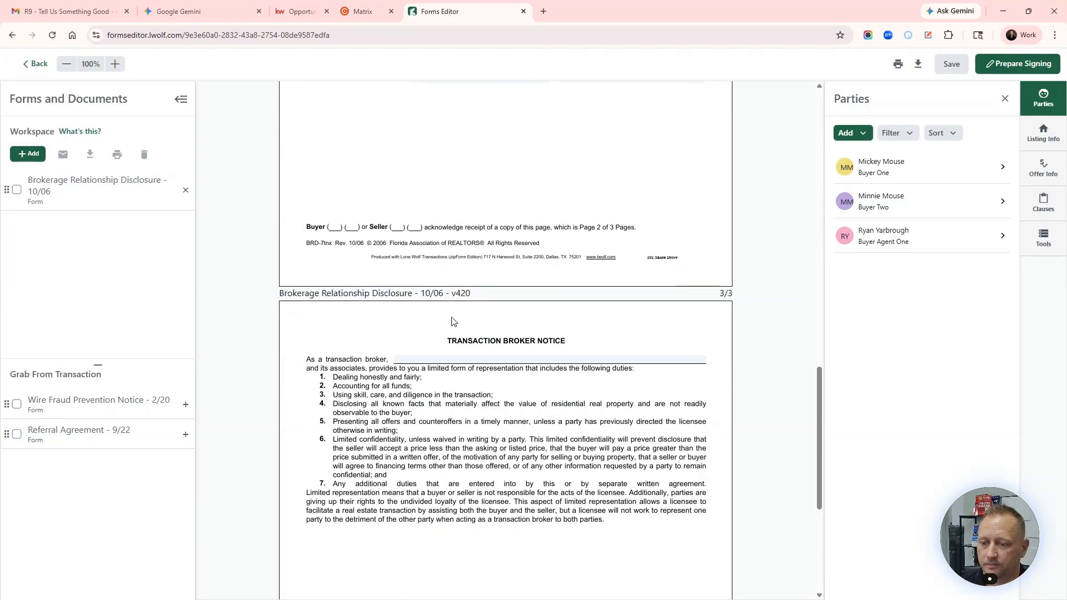
pyautogui.click(451, 360)
pyautogui.write('K')
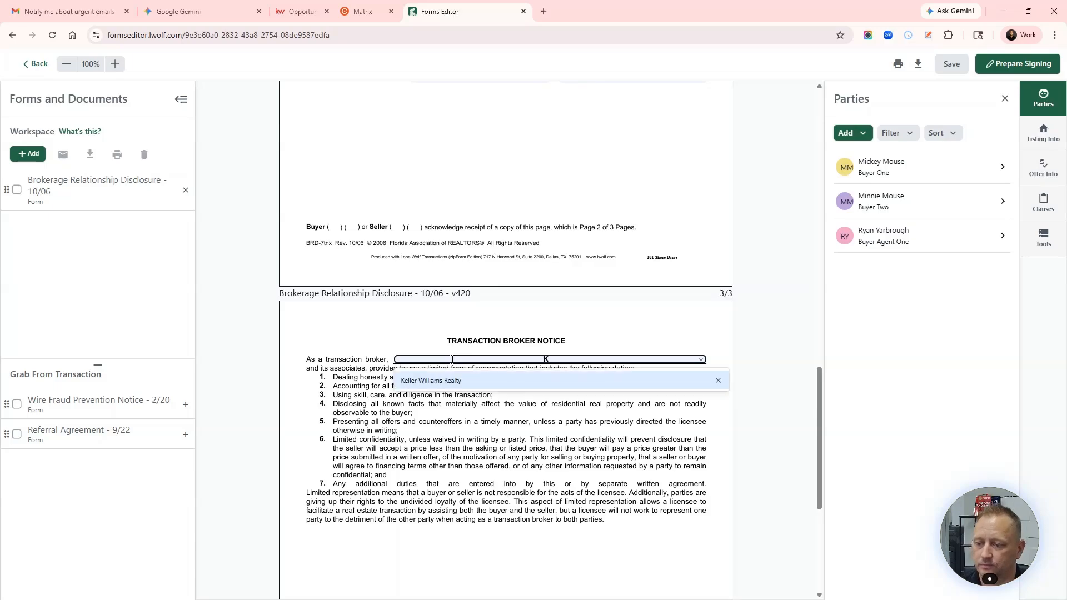
pyautogui.click(417, 382)
pyautogui.scroll(-1, 504, 452)
pyautogui.scroll(-5, 505, 451)
pyautogui.scroll(7, 505, 453)
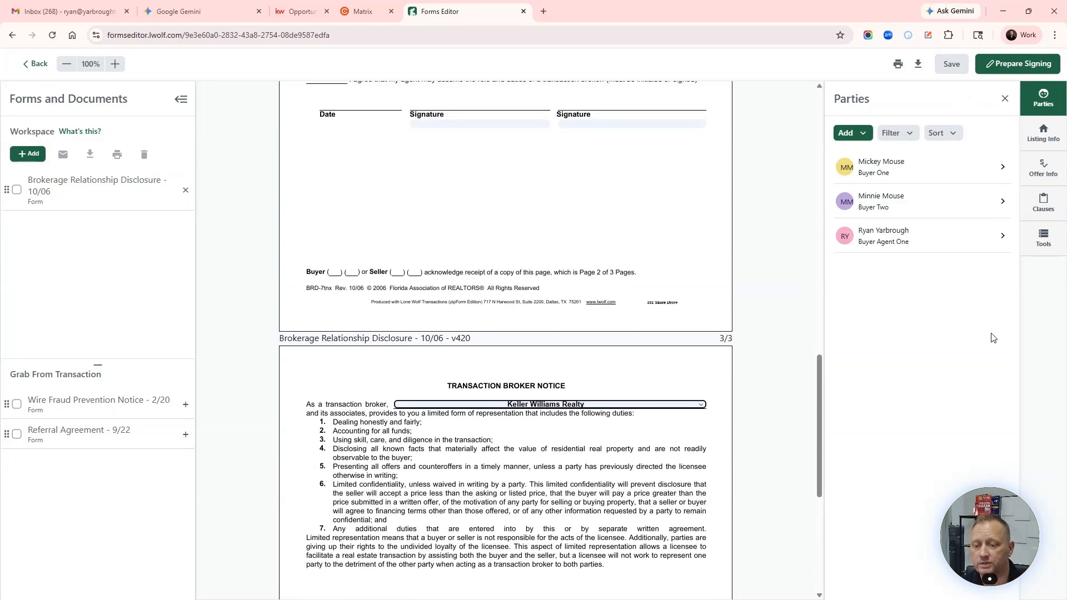
pyautogui.scroll(-5, 611, 381)
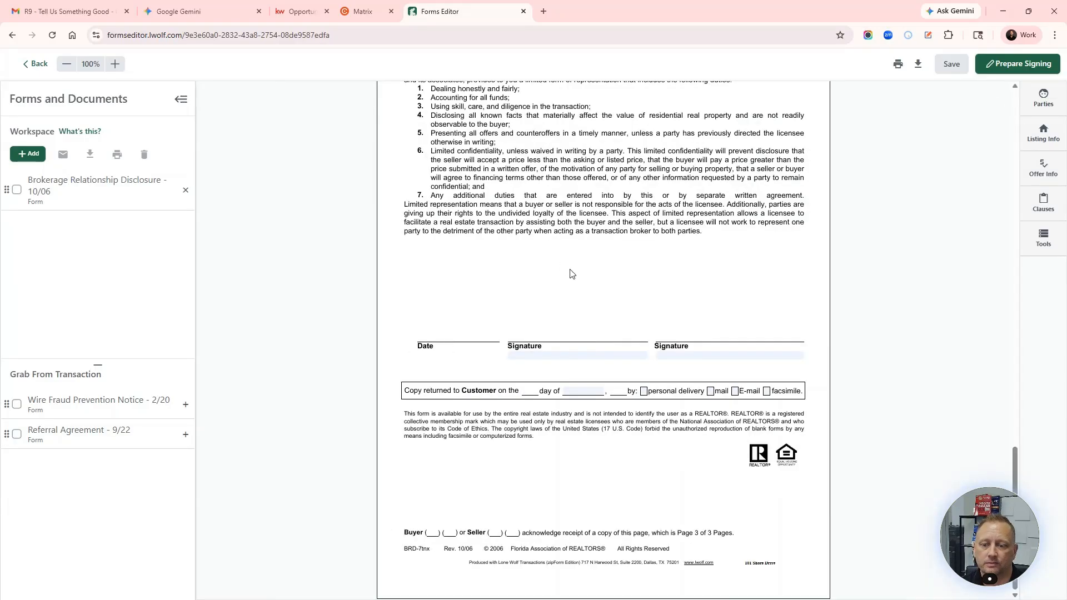
pyautogui.scroll(20, 584, 276)
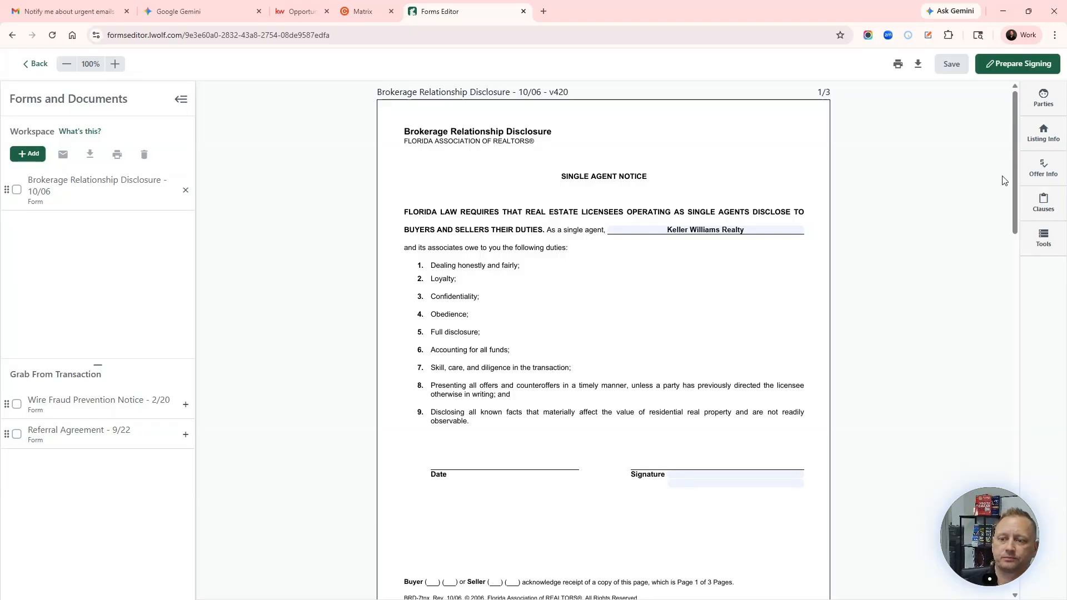
pyautogui.click(1038, 141)
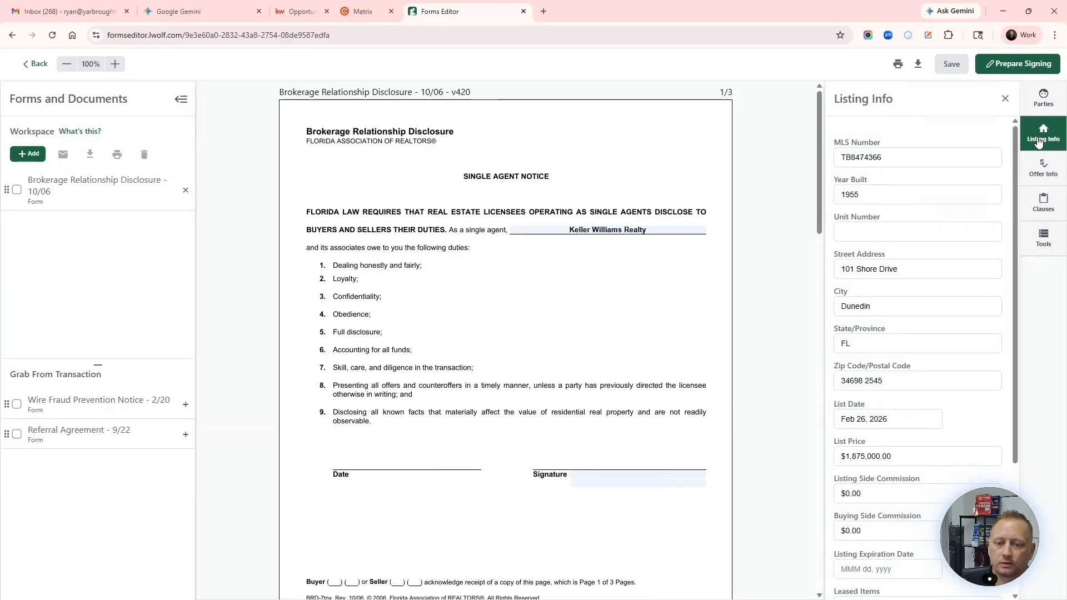
pyautogui.click(1037, 103)
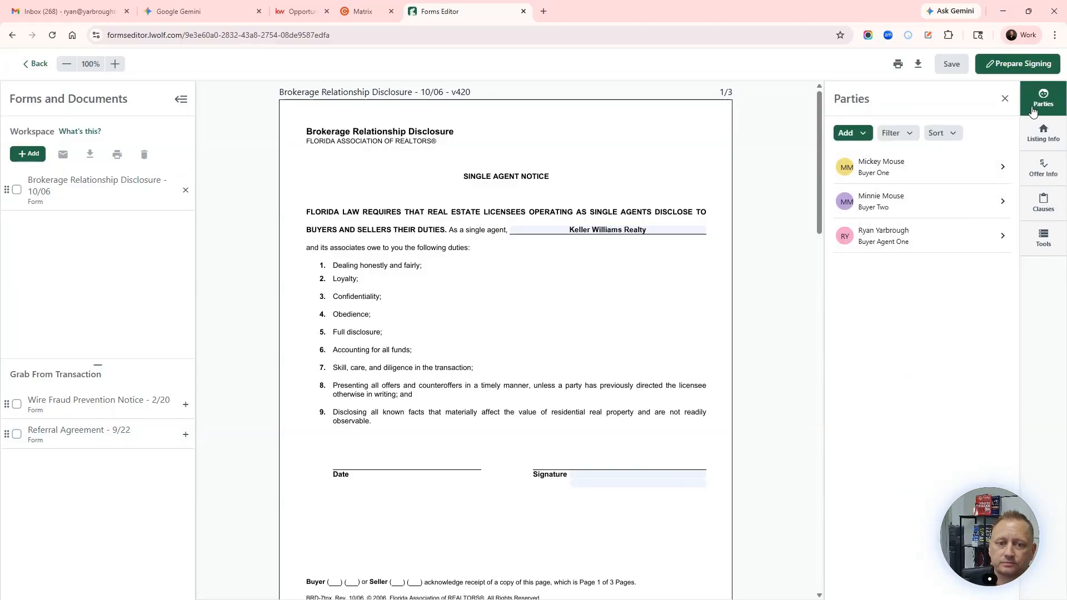
pyautogui.click(1043, 132)
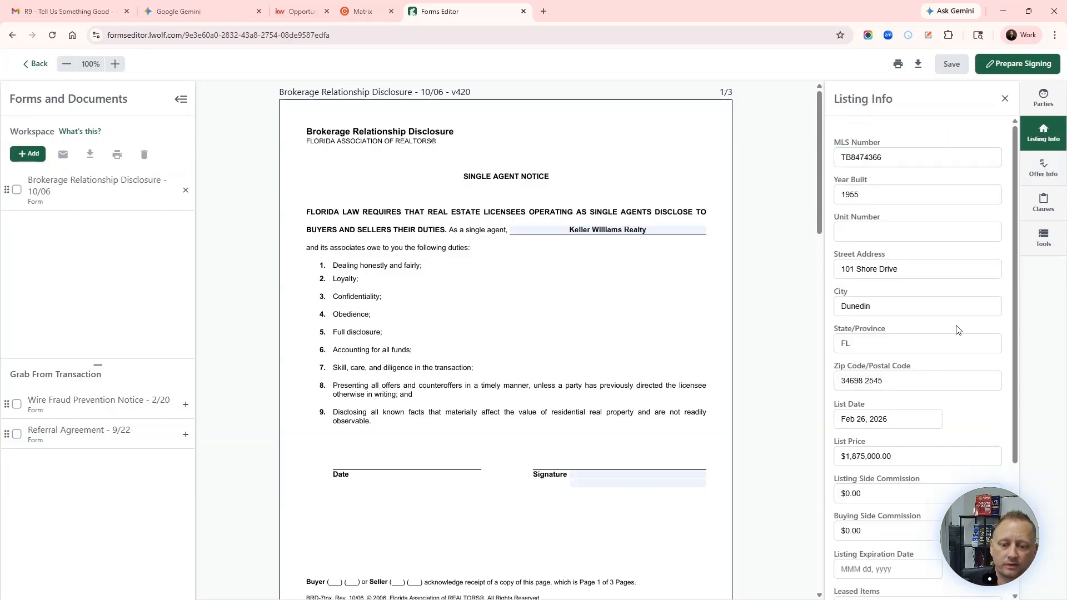
pyautogui.scroll(-3, 955, 328)
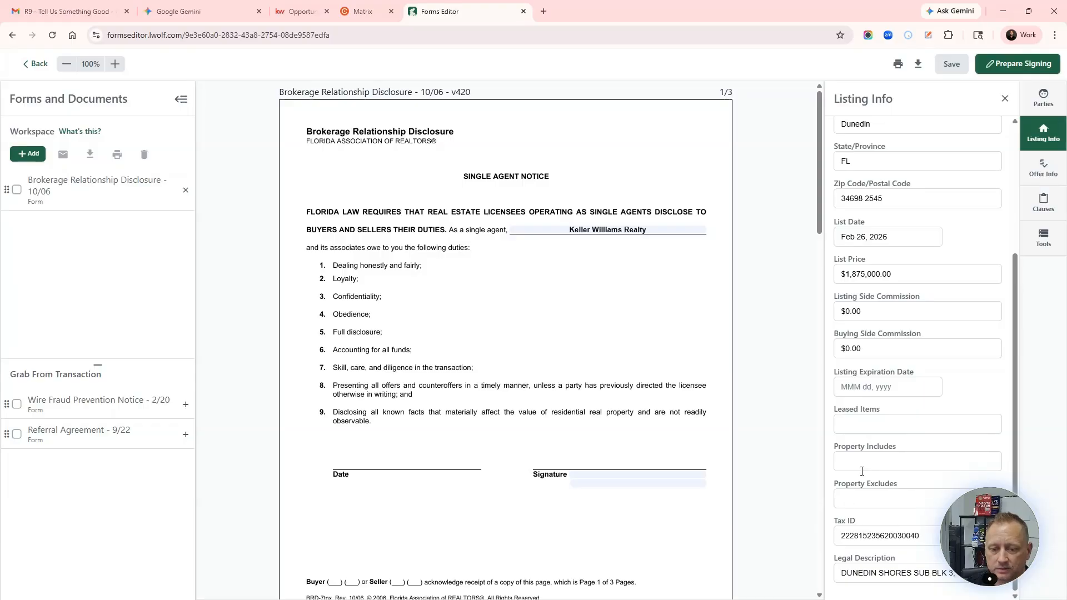
pyautogui.scroll(3, 871, 374)
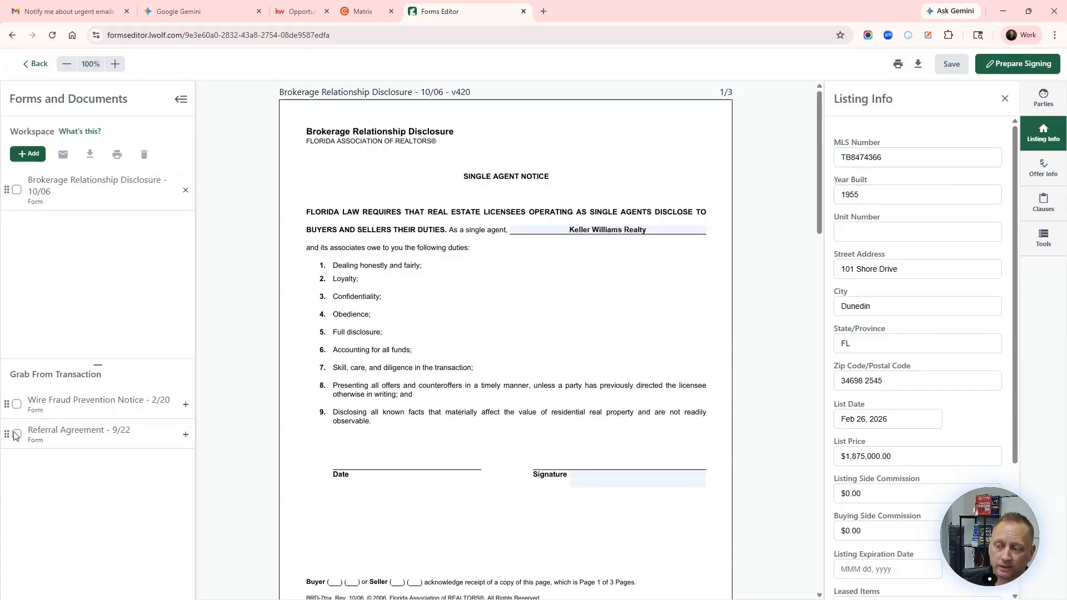
pyautogui.moveTo(6, 404)
pyautogui.mouseDown()
pyautogui.moveTo(6, 268)
pyautogui.moveTo(4, 389)
pyautogui.mouseUp()
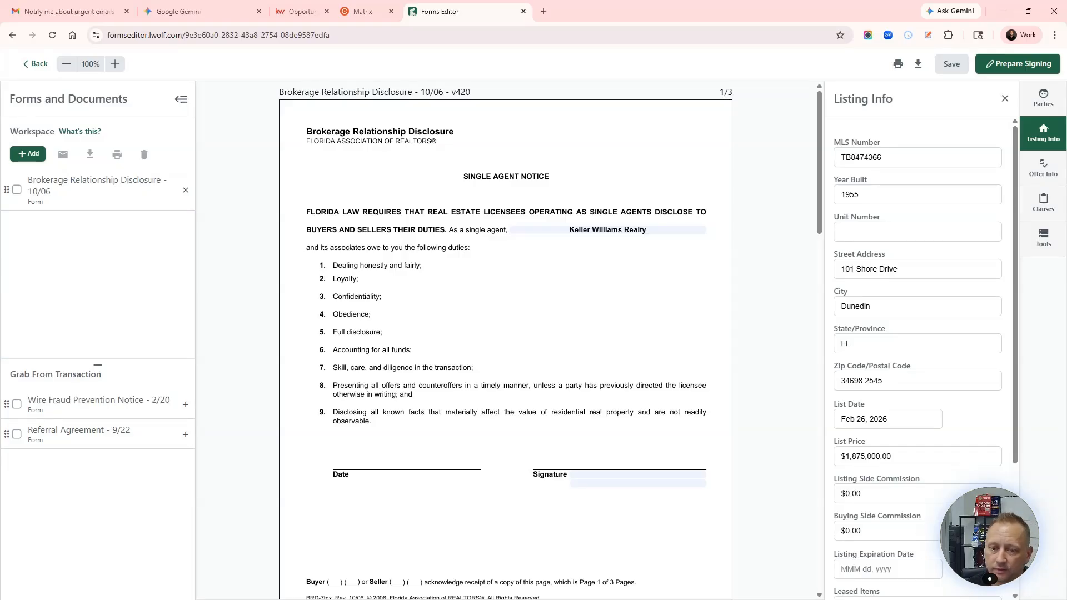
# Step: In Offer Info, pick May 29, 2026 for both Closing Date and Possession Date
pyautogui.click(1042, 168)
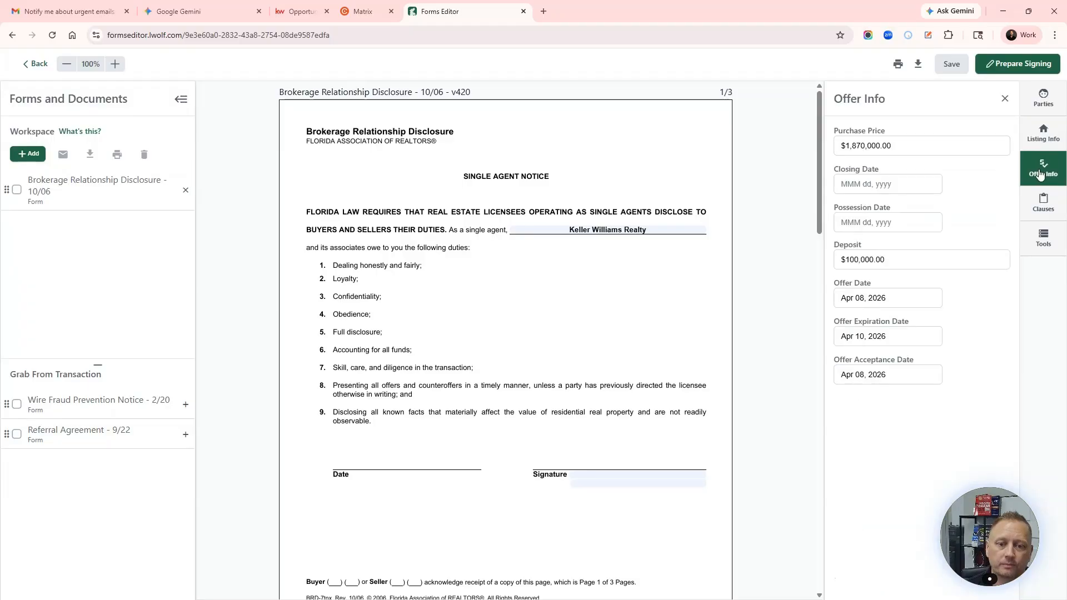
pyautogui.click(859, 184)
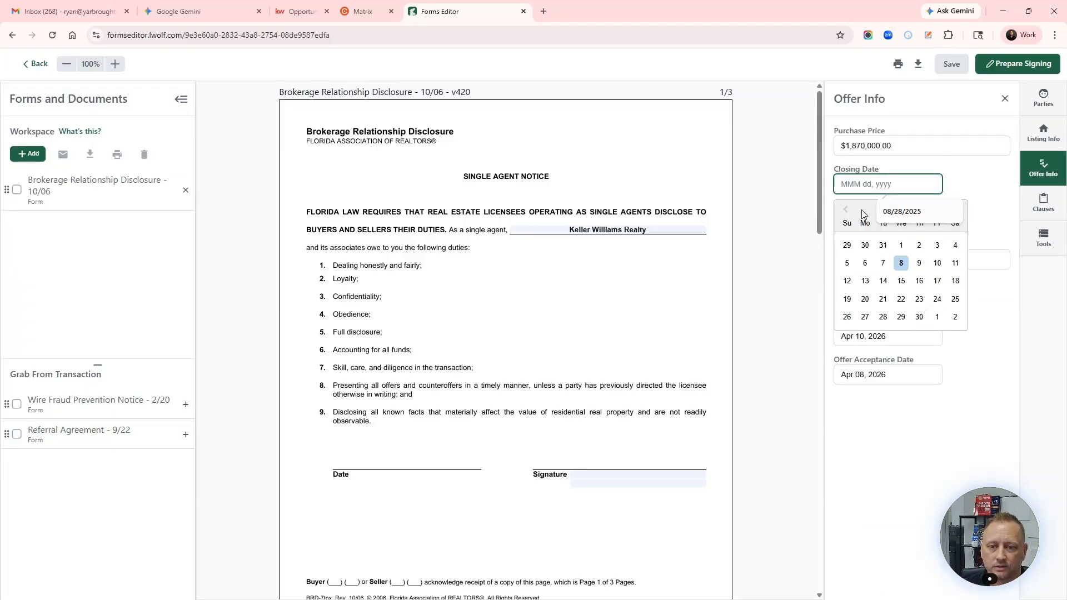
pyautogui.click(955, 210)
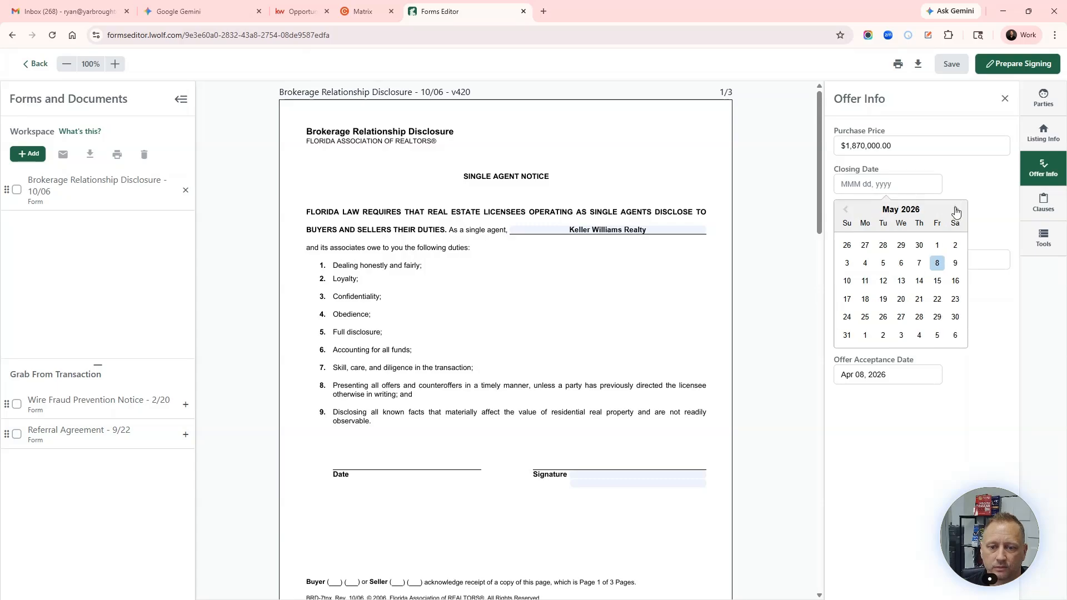
pyautogui.click(936, 317)
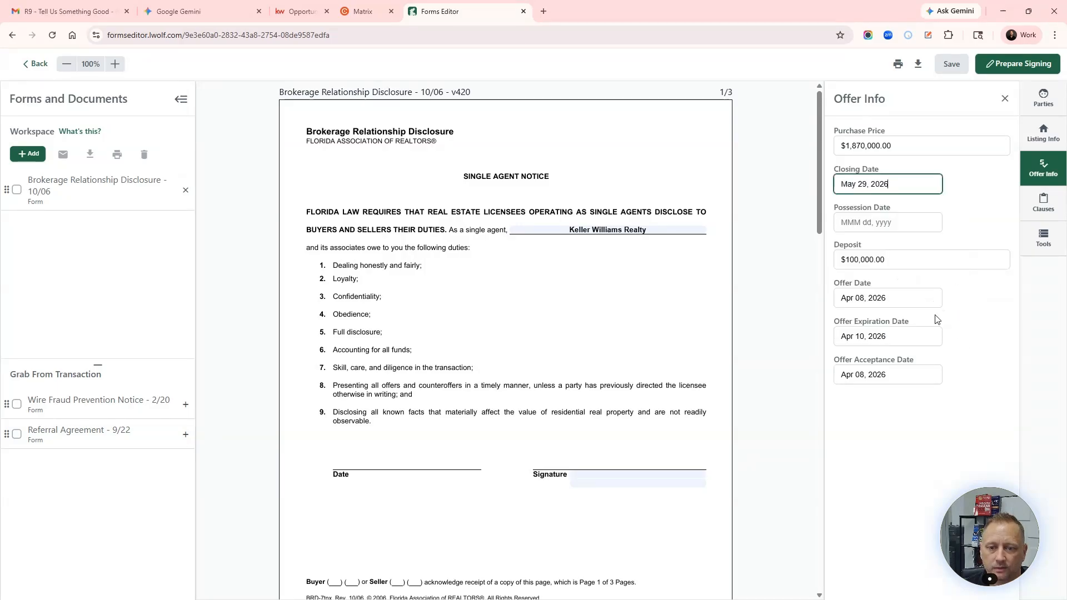
pyautogui.click(903, 223)
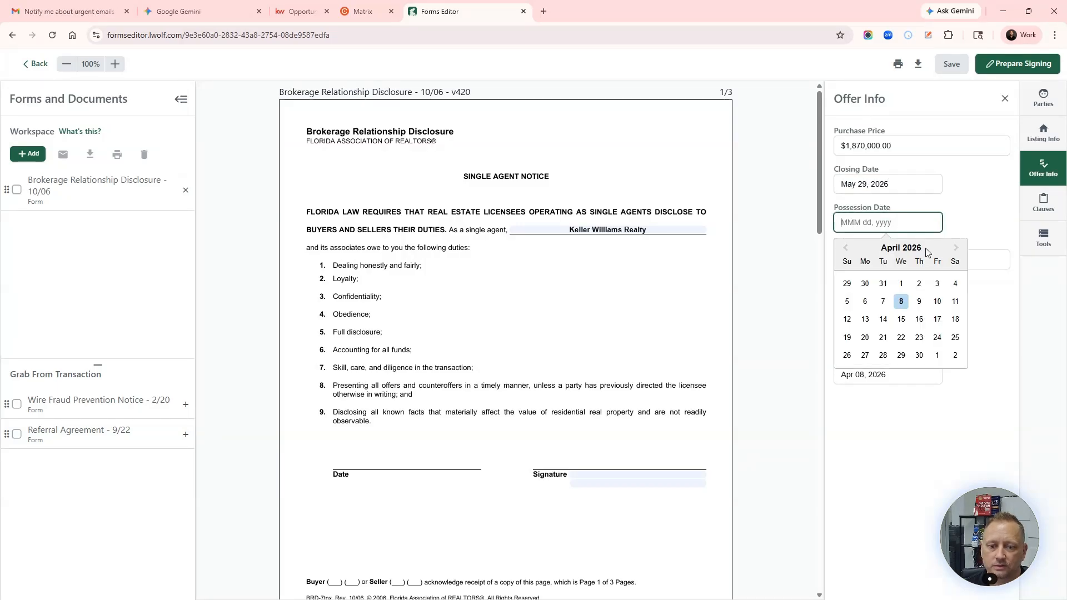
pyautogui.click(956, 248)
pyautogui.click(938, 354)
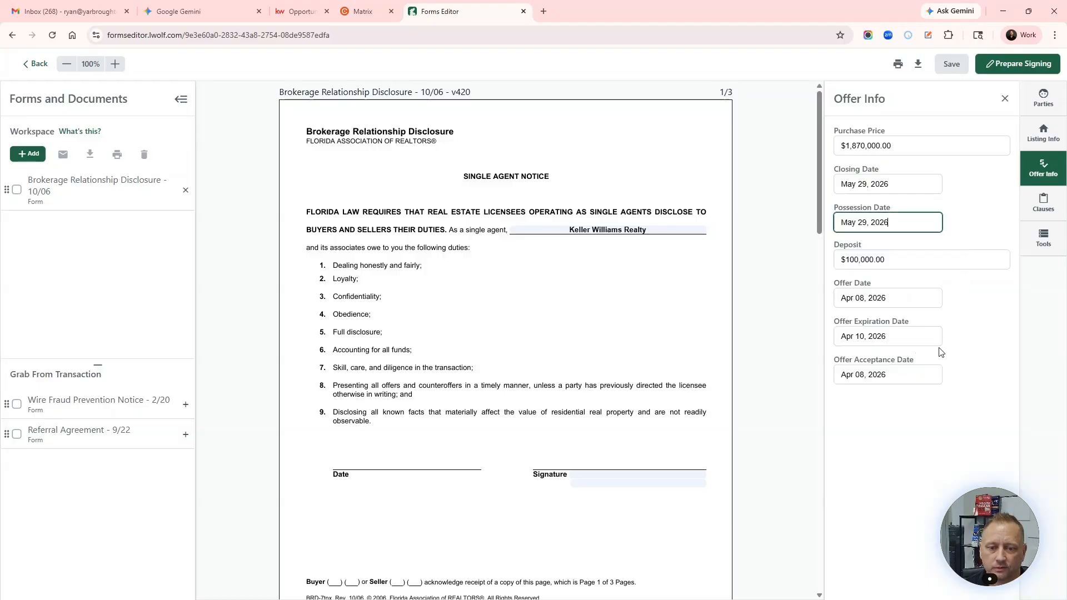
pyautogui.click(978, 224)
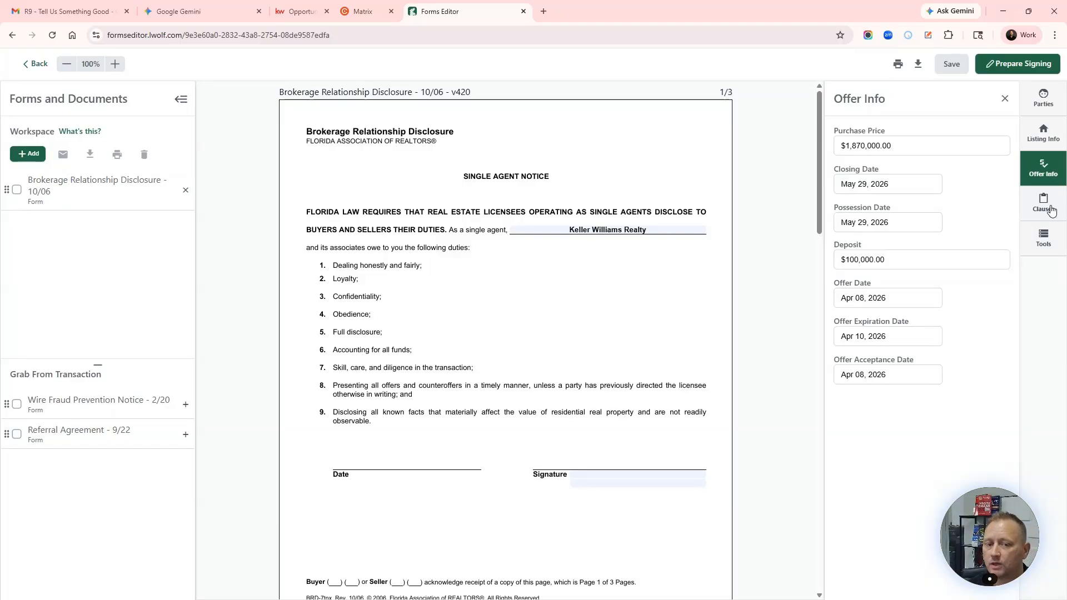
# Step: View the personal Buyer Agent Fee clause dated Apr 08, 2026, then start a new clause
pyautogui.click(1050, 209)
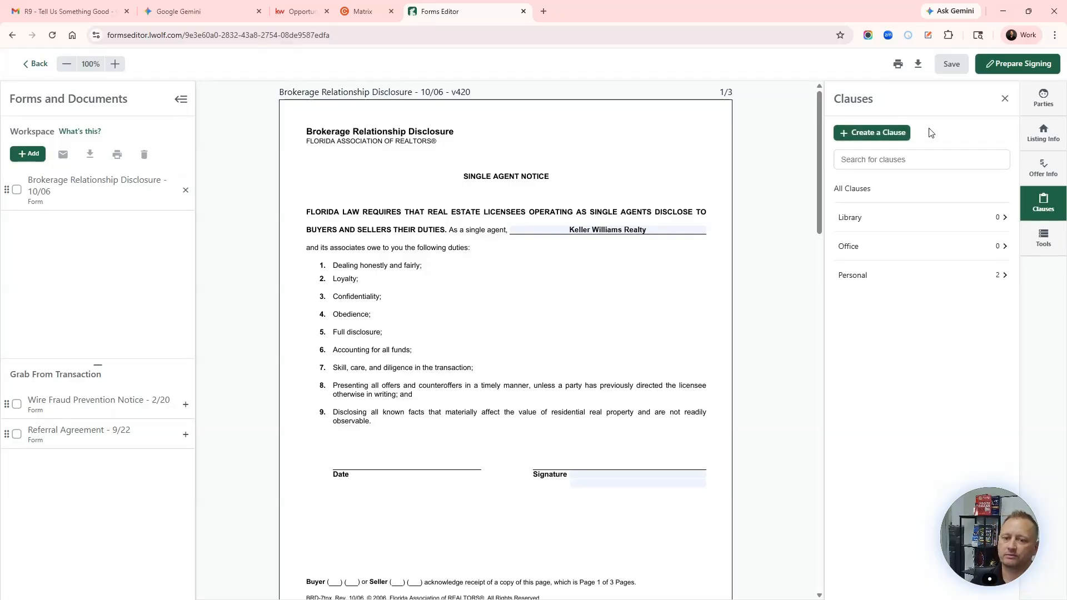
pyautogui.click(856, 275)
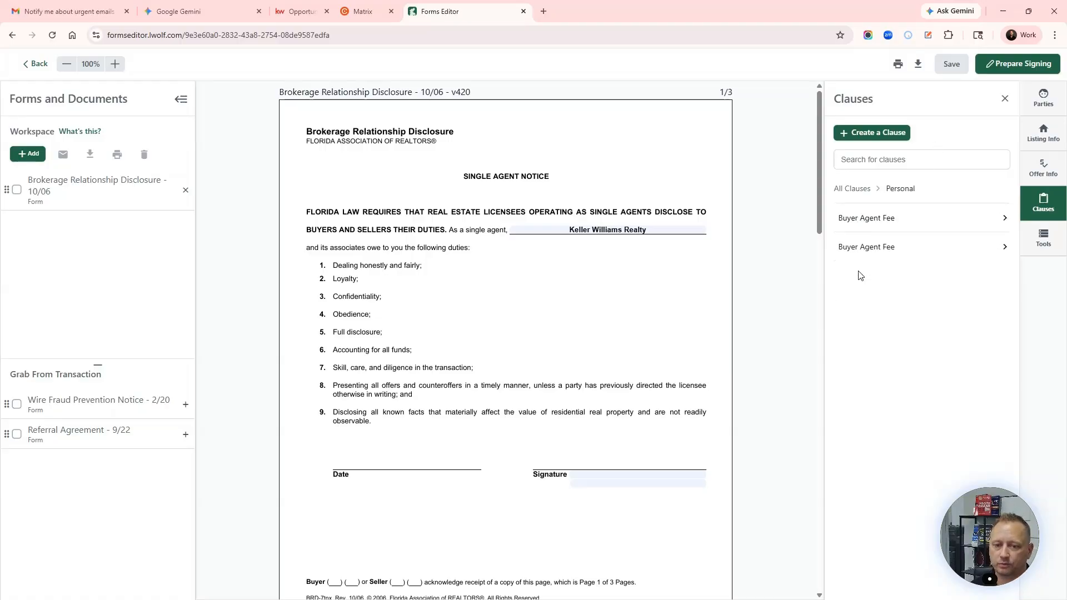
pyautogui.click(873, 222)
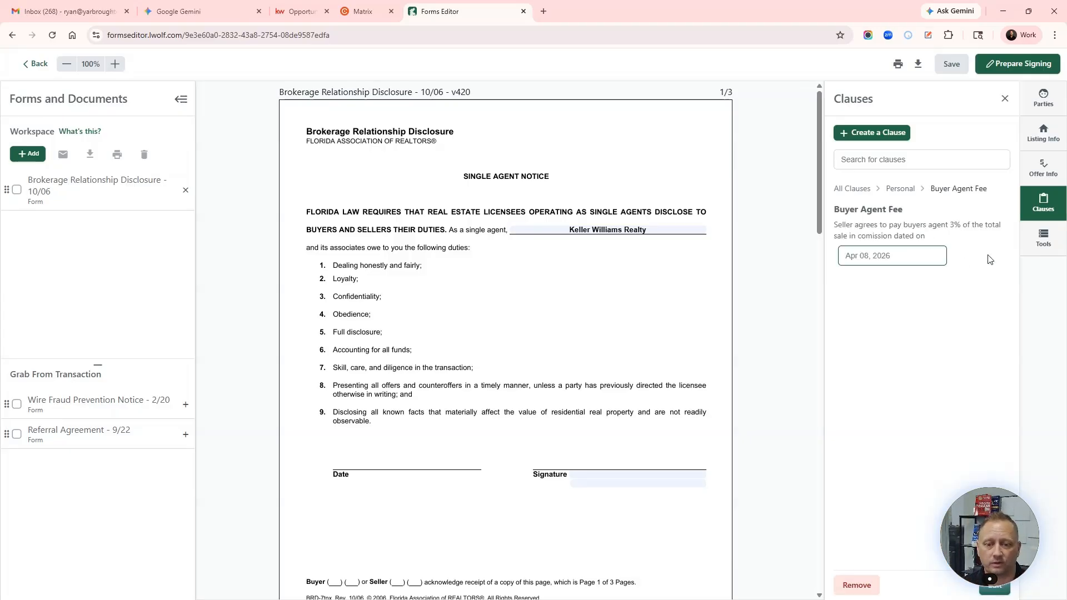
pyautogui.click(901, 256)
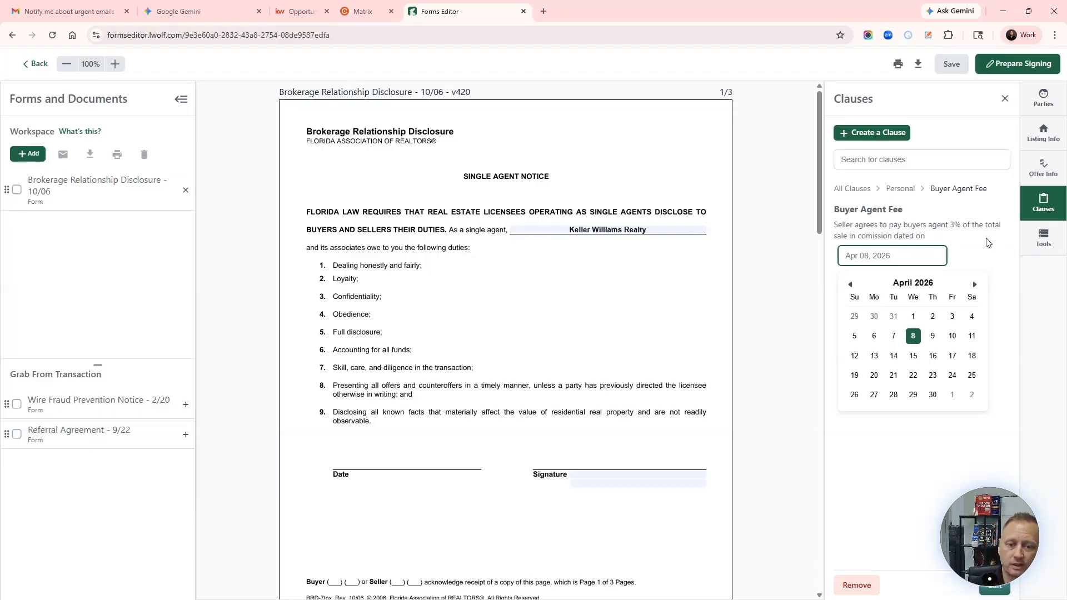
pyautogui.click(989, 241)
pyautogui.click(862, 134)
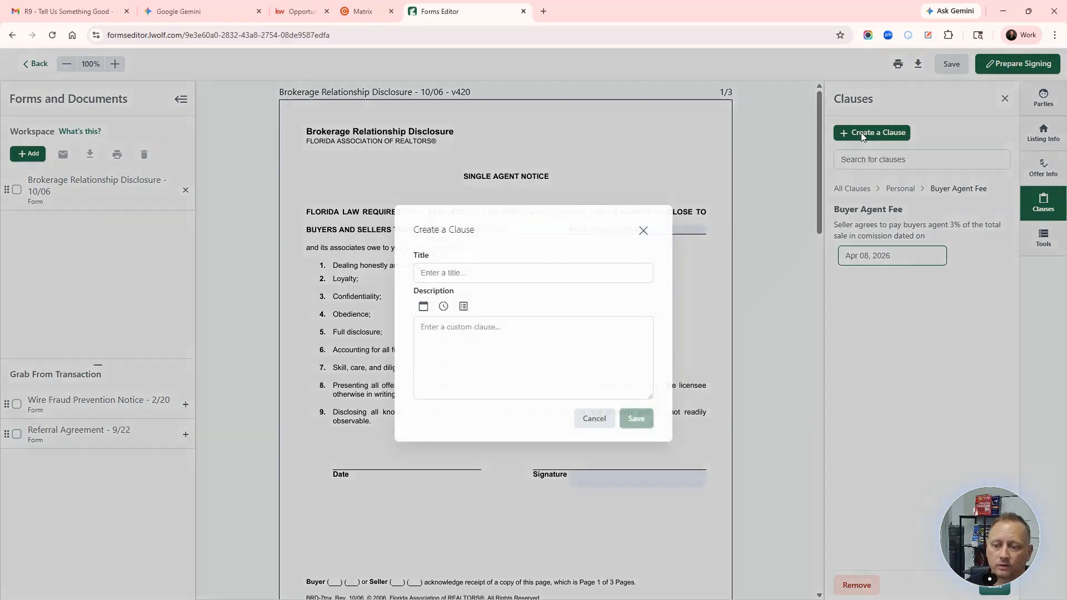
# Step: Close the Create a Clause dialog without saving, then close the Clauses panel
pyautogui.click(439, 277)
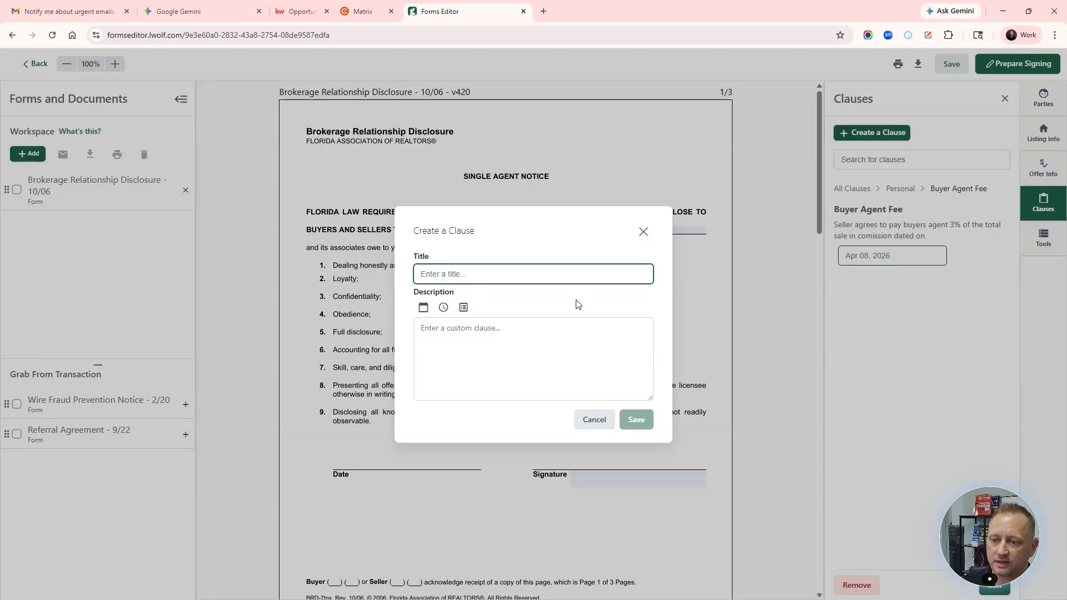
pyautogui.click(643, 235)
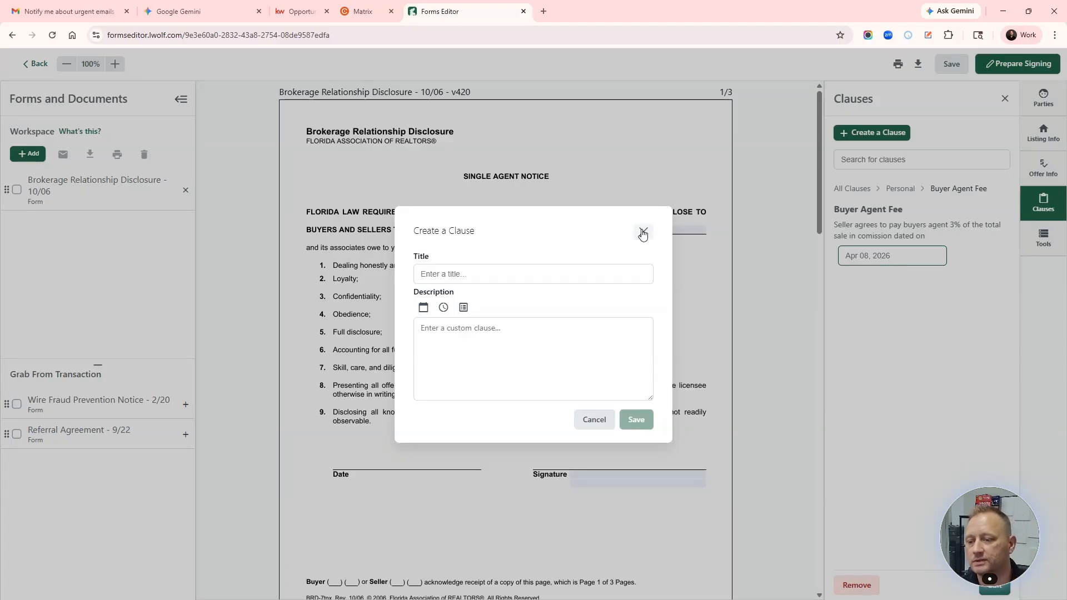
pyautogui.click(643, 233)
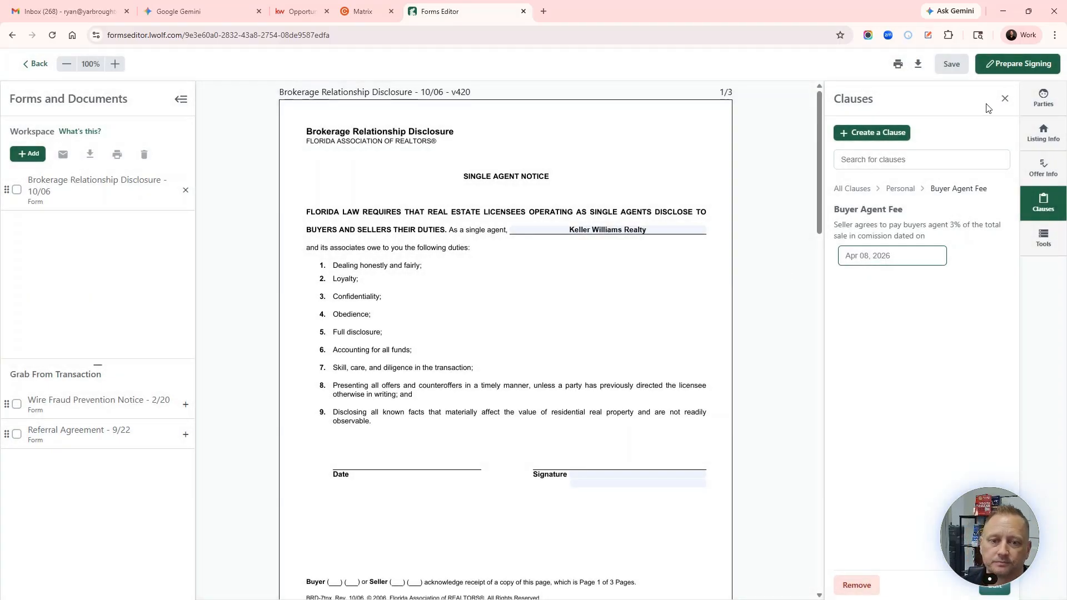
pyautogui.click(1004, 99)
# Step: Show the markup tools and try the Text Box, Line and Strikethrough tools
pyautogui.click(1044, 239)
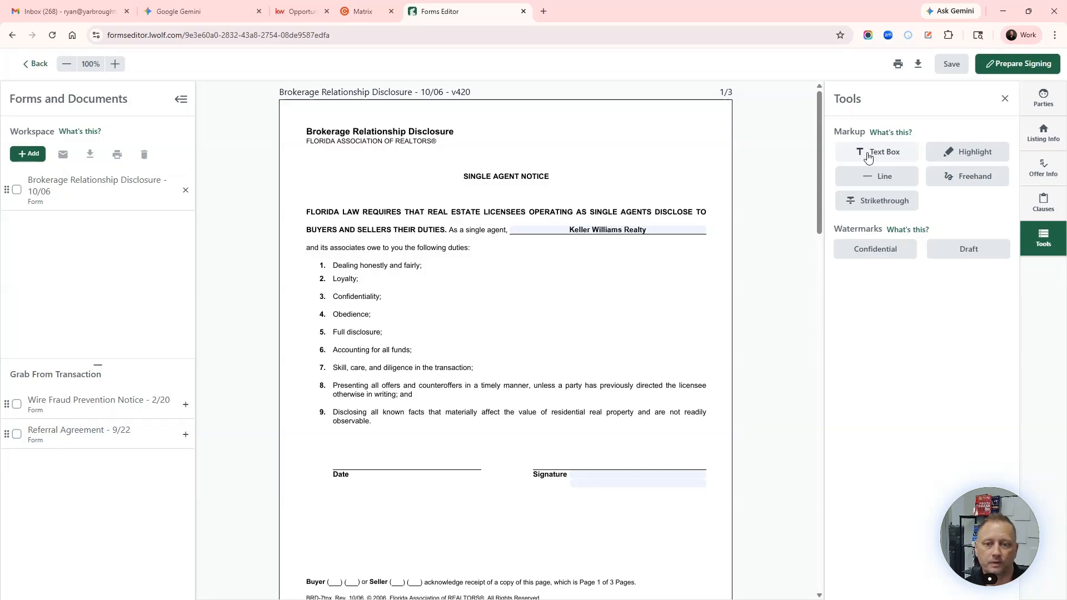
pyautogui.click(869, 157)
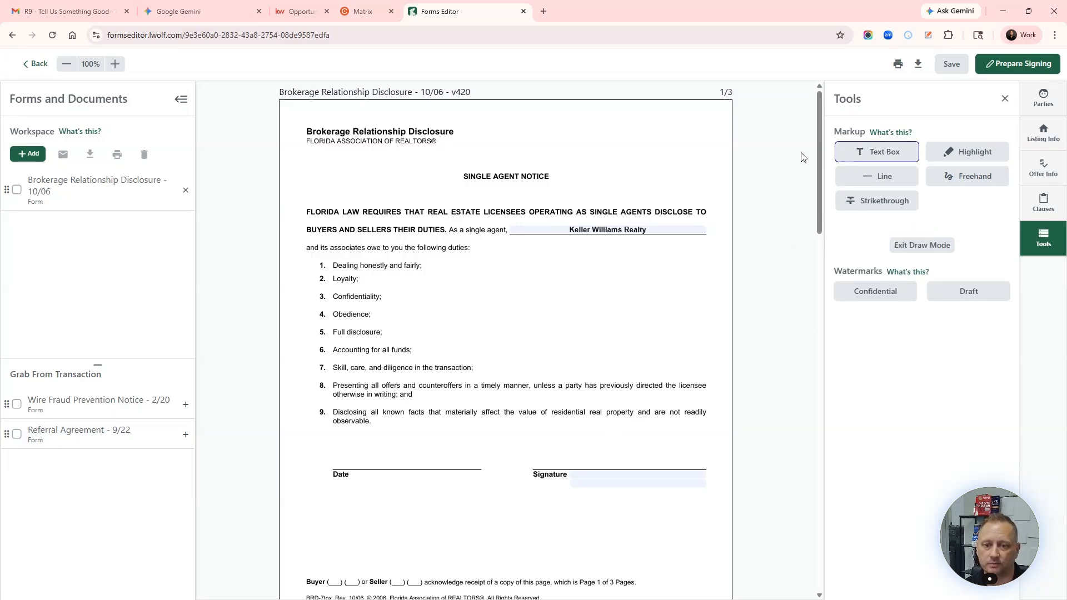
pyautogui.click(879, 154)
pyautogui.click(879, 153)
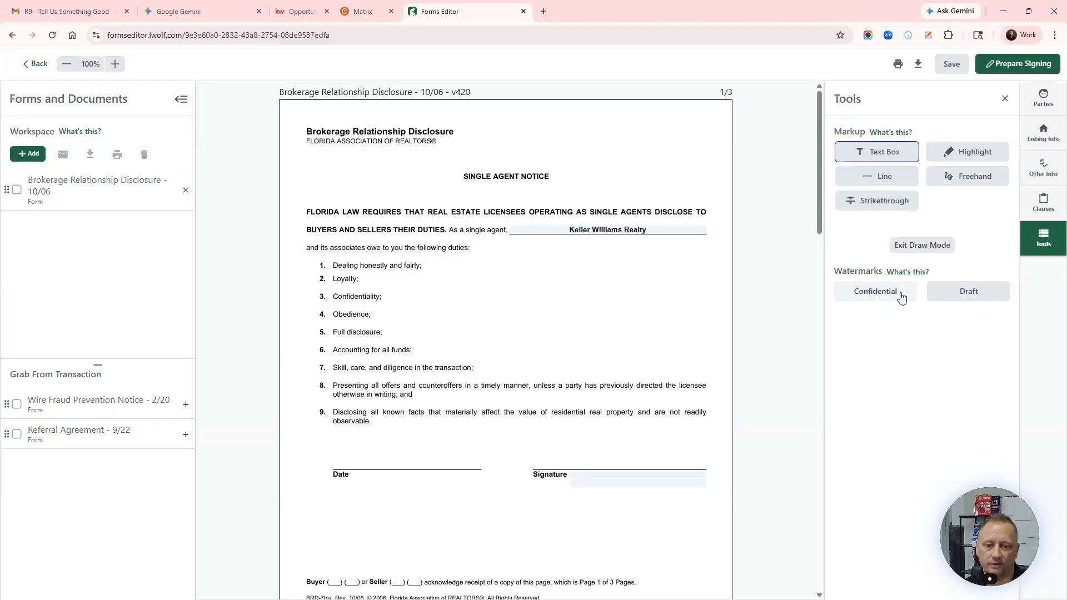
pyautogui.click(866, 183)
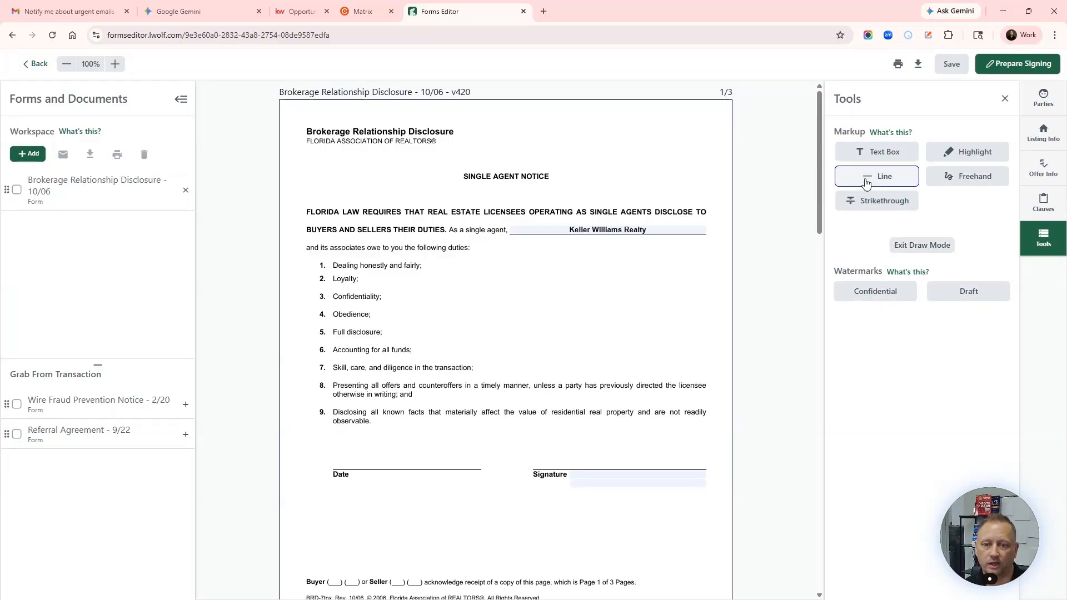
pyautogui.click(881, 201)
# Step: Highlight 'LICENSEES WHO REPRESENT A BUYER' on page 2 in yellow
pyautogui.click(983, 161)
pyautogui.moveTo(565, 230); pyautogui.dragTo(579, 230)
pyautogui.click(948, 161)
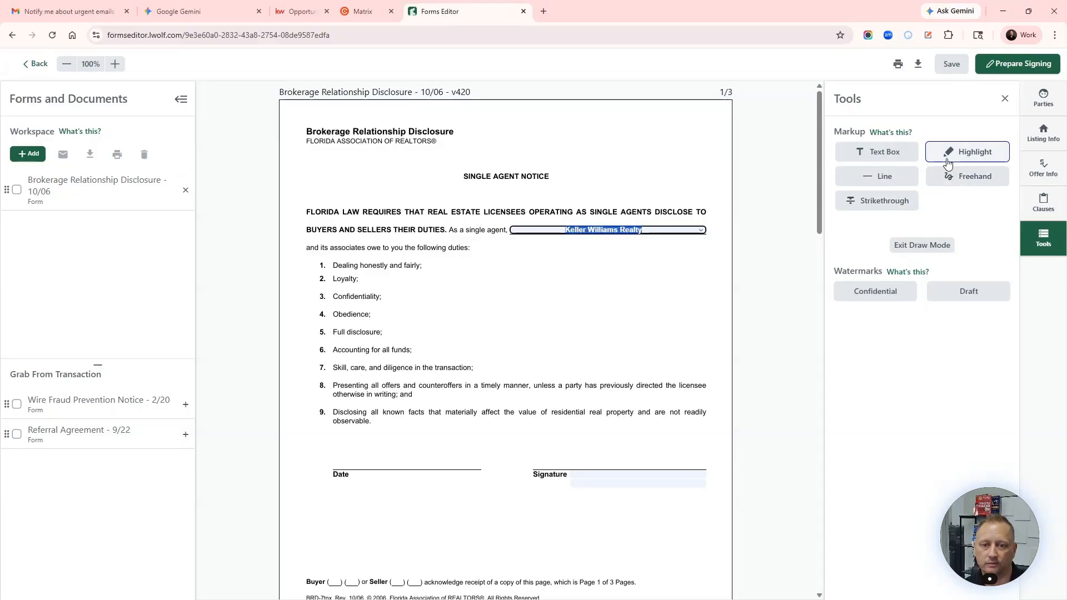
pyautogui.click(948, 161)
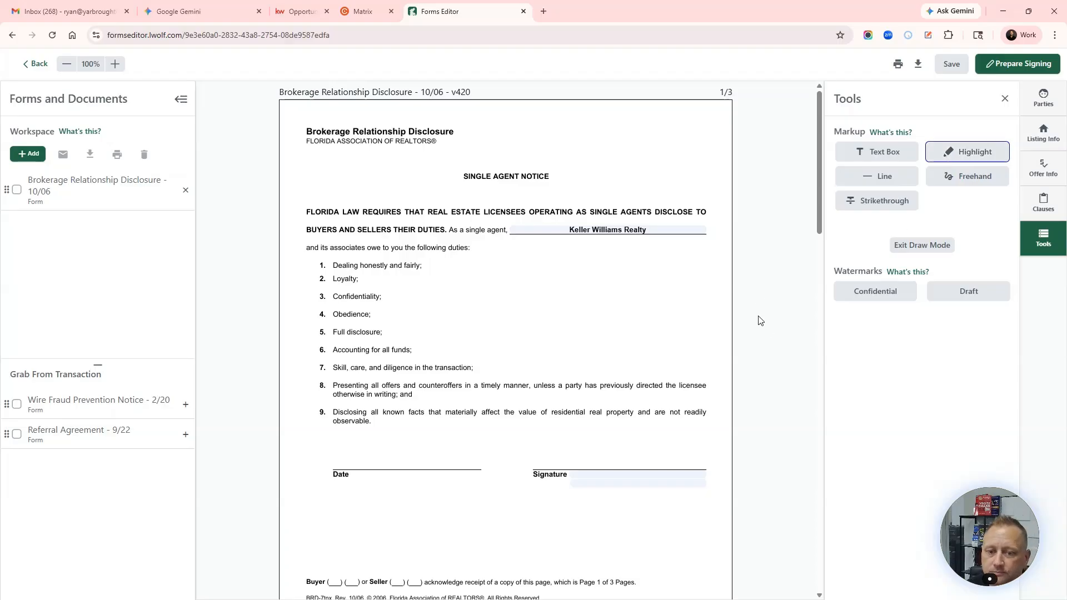
pyautogui.click(951, 248)
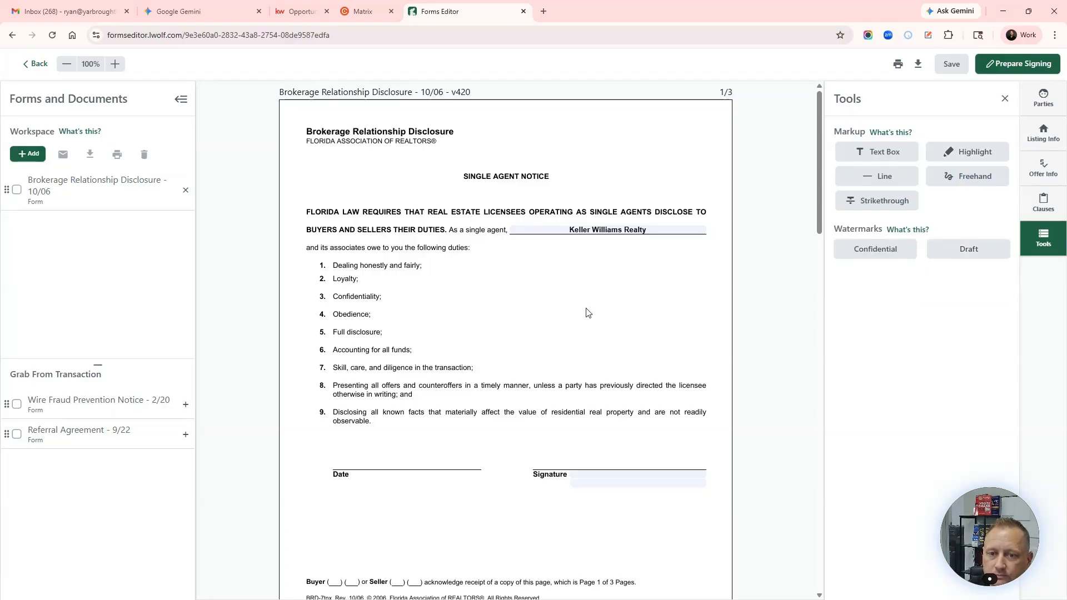
pyautogui.scroll(-7, 950, 222)
pyautogui.click(972, 153)
pyautogui.moveTo(456, 366); pyautogui.dragTo(590, 365)
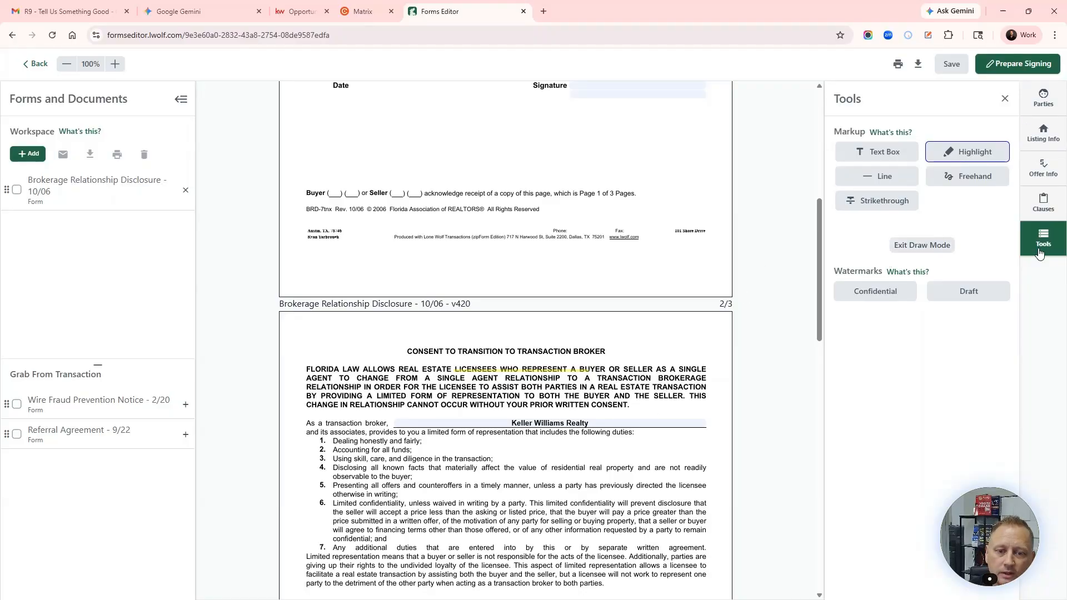
# Step: Scribble over the seller wording, line through SINGLE AGENT RELATIONSHIP, and strike through the prior-consent phrase
pyautogui.click(951, 177)
pyautogui.moveTo(633, 368)
pyautogui.mouseDown()
pyautogui.moveTo(639, 389)
pyautogui.moveTo(613, 401)
pyautogui.mouseUp()
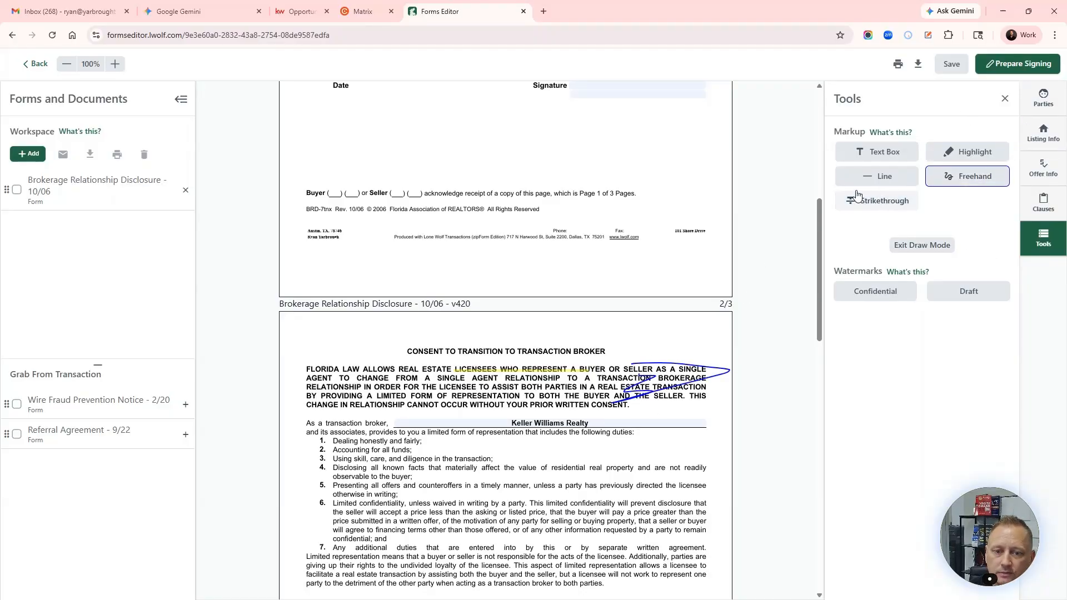
pyautogui.click(883, 176)
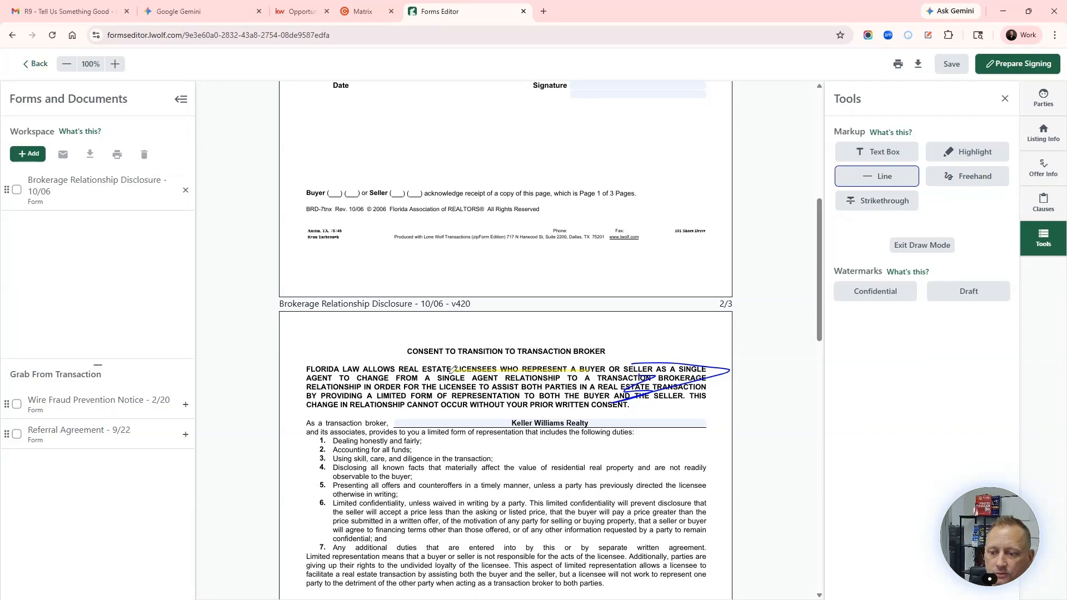
pyautogui.moveTo(432, 379); pyautogui.dragTo(569, 376)
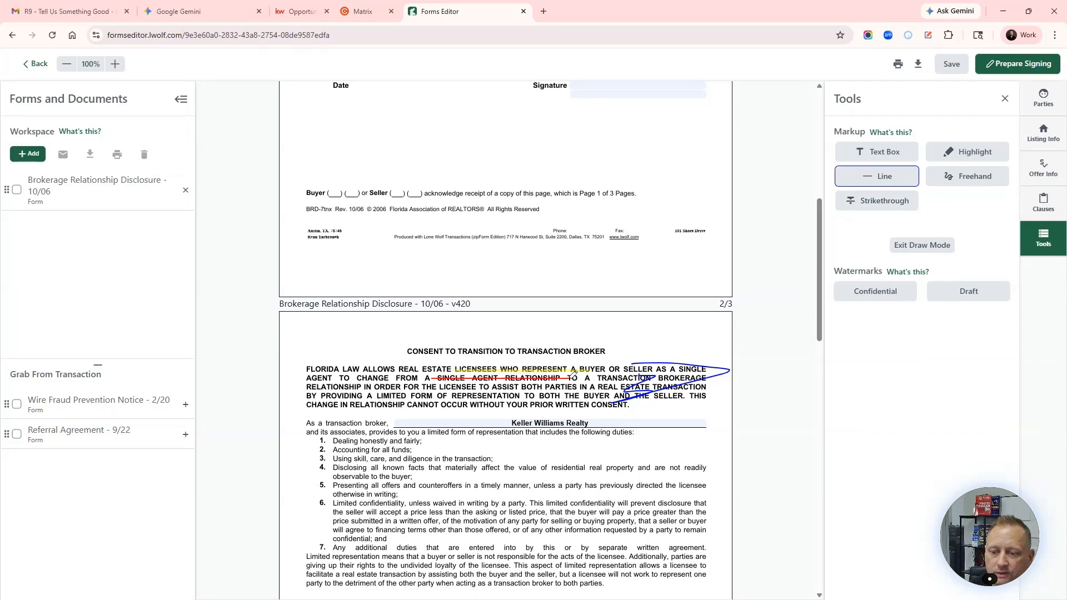
pyautogui.click(874, 203)
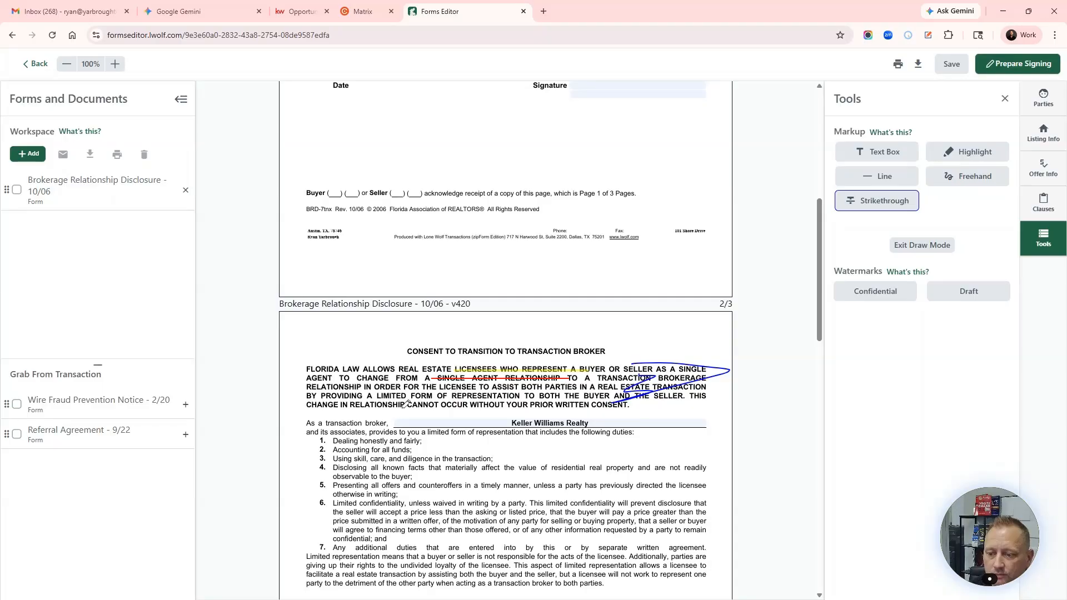
pyautogui.moveTo(412, 400); pyautogui.dragTo(631, 401)
# Step: Place a text box on page 2 just above the first paragraph
pyautogui.click(891, 153)
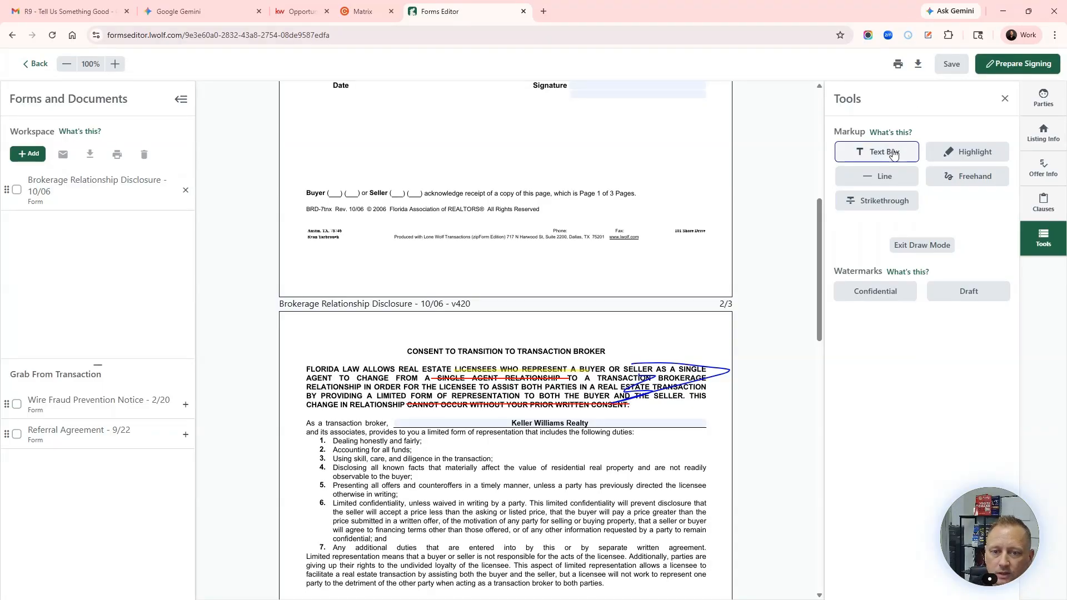
pyautogui.click(418, 371)
pyautogui.moveTo(461, 365); pyautogui.dragTo(507, 358)
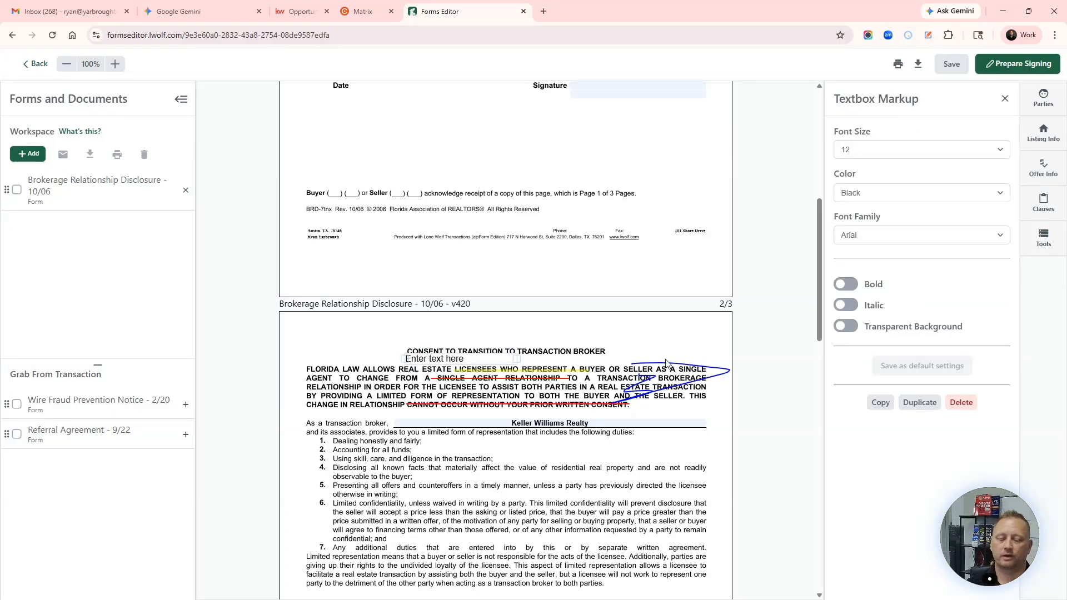
# Step: Delete the empty placeholder text box and the blue freehand scribble from page 2
pyautogui.click(68, 65)
pyautogui.click(68, 64)
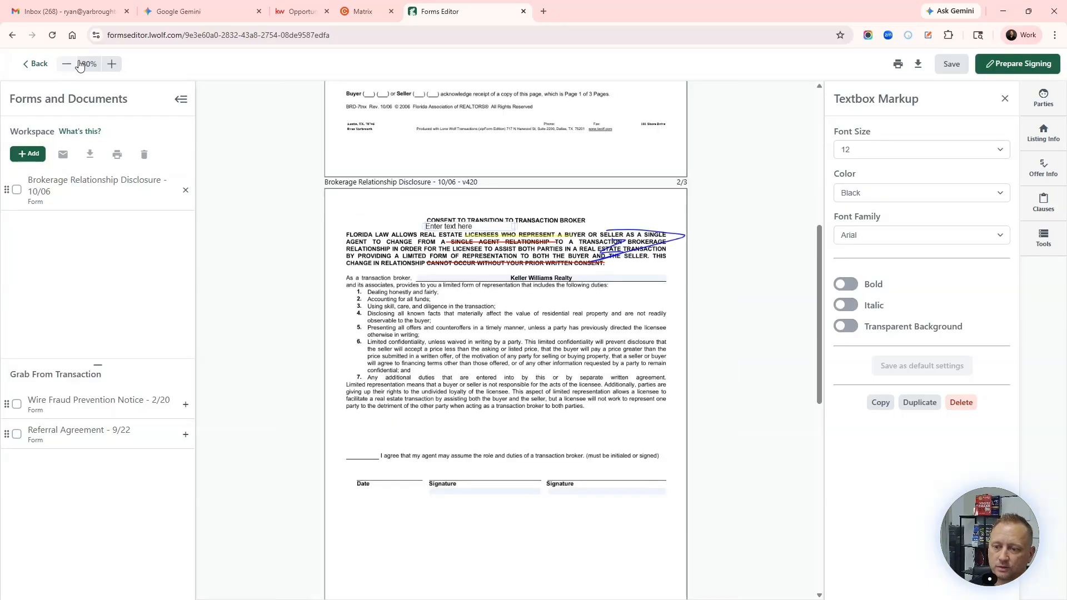
pyautogui.click(114, 65)
pyautogui.click(115, 65)
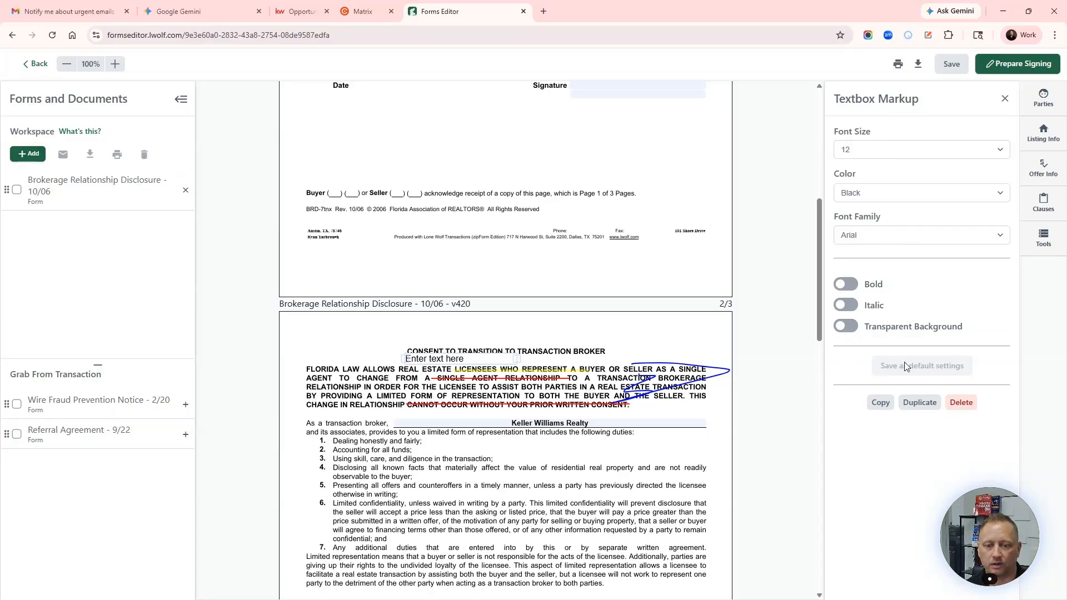
pyautogui.click(961, 402)
pyautogui.click(962, 281)
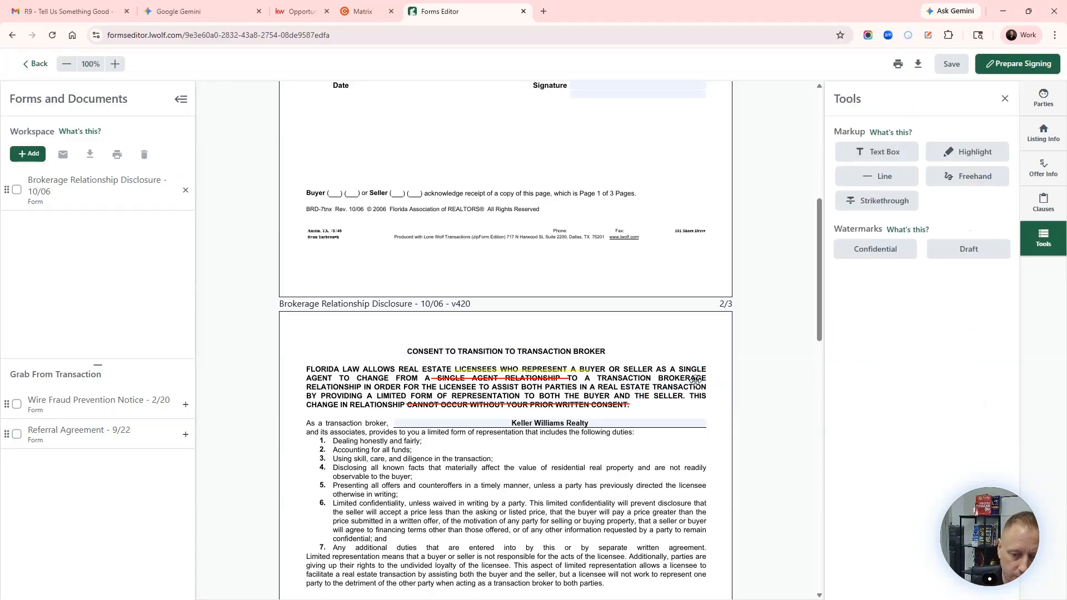
# Step: Delete both red strike lines and the yellow highlight from page 2's consent text
pyautogui.click(632, 407)
pyautogui.press('Delete')
pyautogui.click(557, 378)
pyautogui.press('Delete')
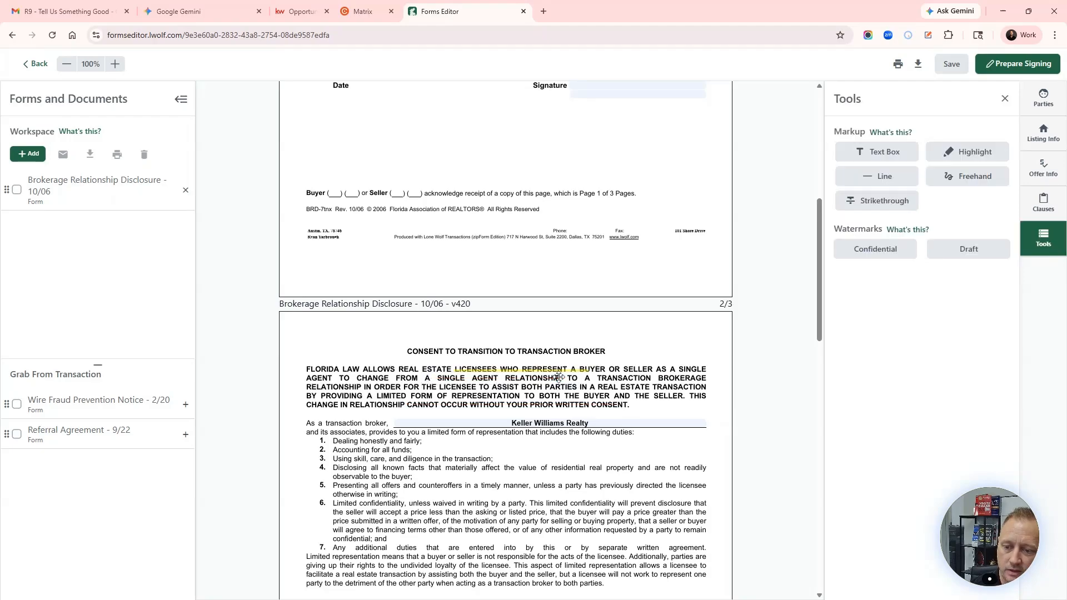
pyautogui.click(559, 372)
pyautogui.press('Delete')
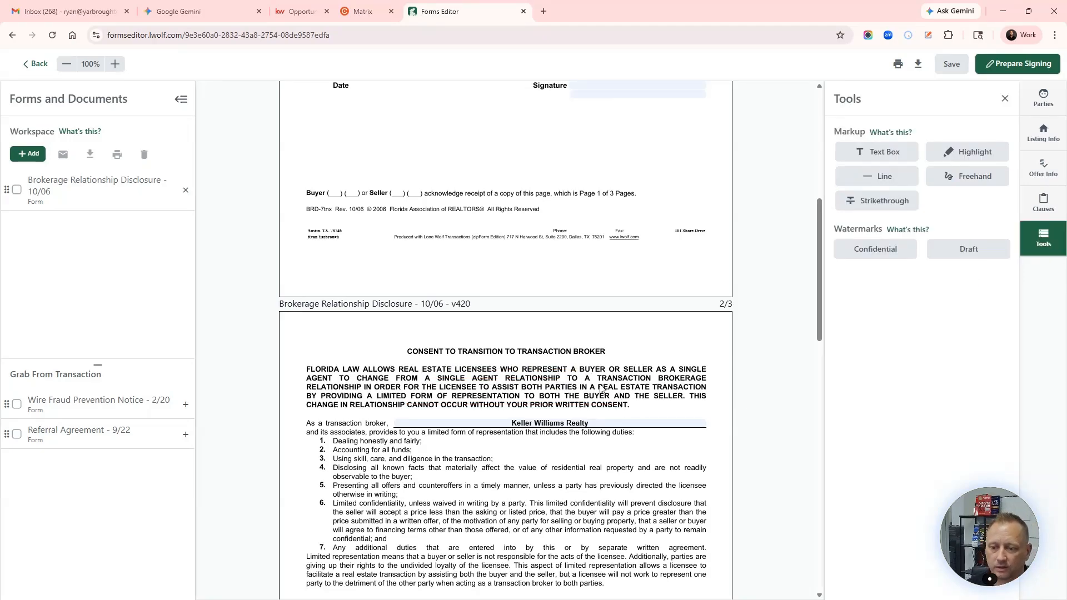
pyautogui.scroll(-14, 730, 340)
pyautogui.scroll(-3, 730, 340)
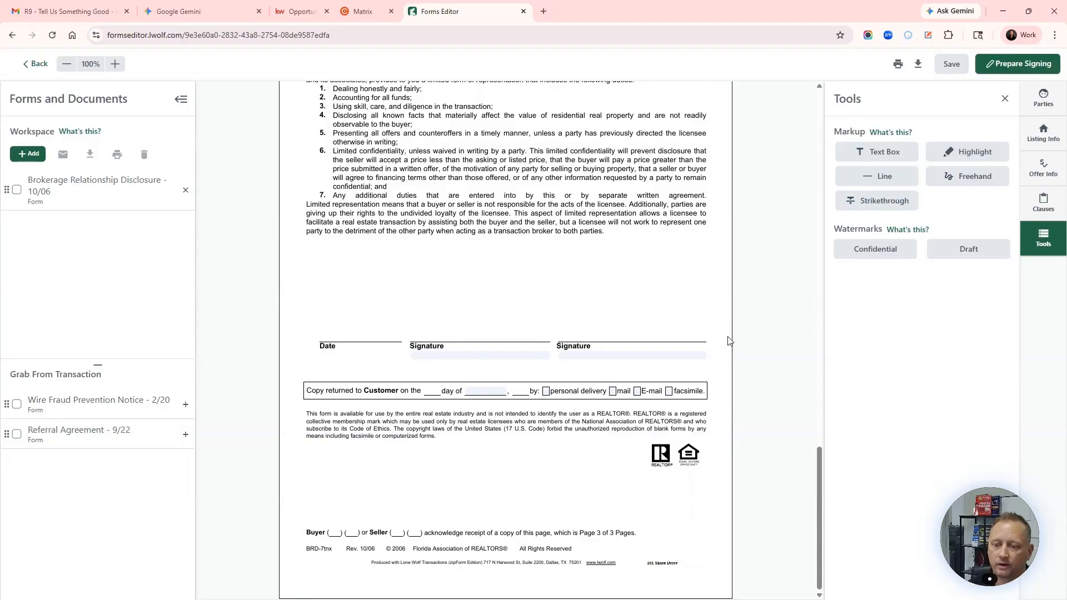
pyautogui.scroll(20, 729, 341)
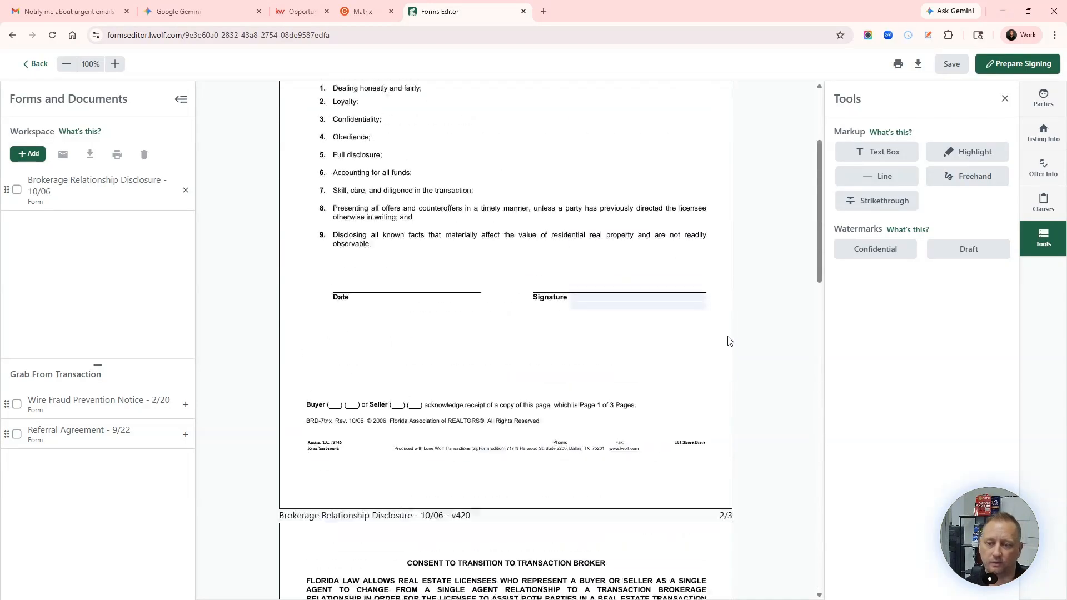